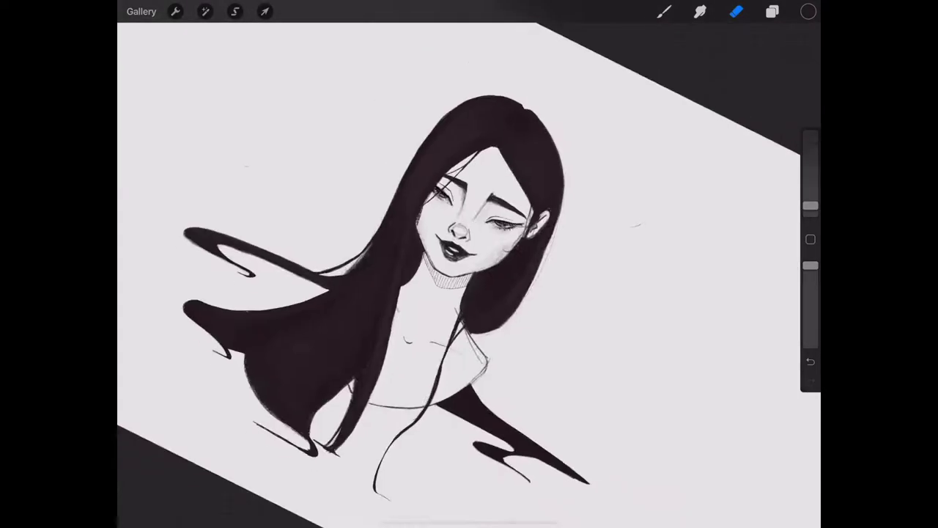
Add a new layer and move it beneath the line-art layer
click(772, 11)
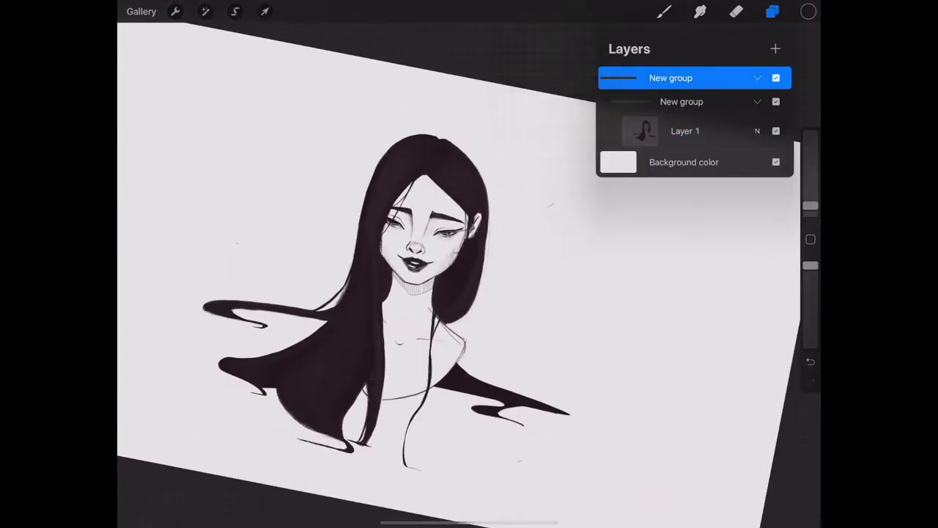
click(775, 48)
drag(688, 77, 689, 190)
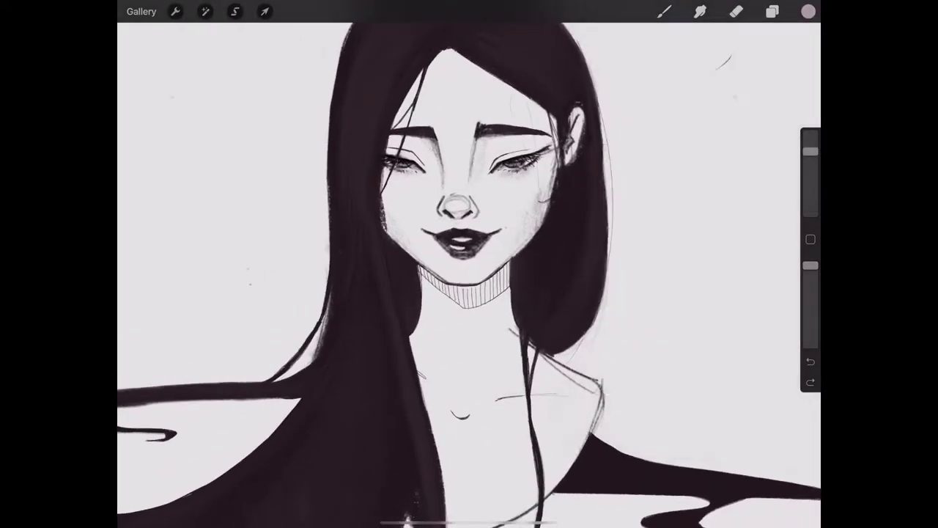
Paint a pale pink skin tone over the face, neck and chest
click(664, 11)
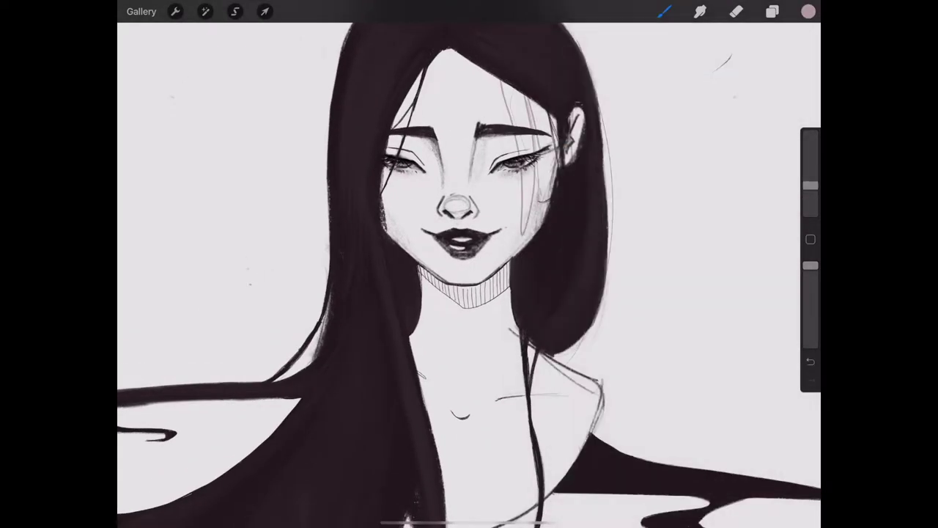
drag(542, 103, 524, 235)
drag(469, 58, 455, 293)
drag(411, 147, 476, 395)
mouse_move(550, 154)
mouse_down()
mouse_move(664, 201)
mouse_move(623, 352)
mouse_move(513, 366)
mouse_move(528, 220)
mouse_up()
Switch to the Eraser, zoom out to the whole figure and check the layer options
click(737, 11)
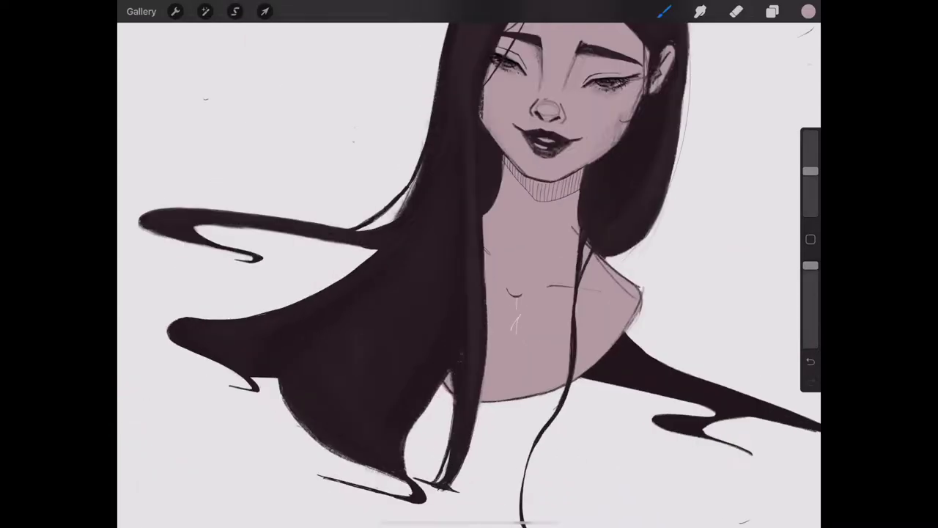
drag(810, 206, 810, 194)
click(772, 11)
click(773, 11)
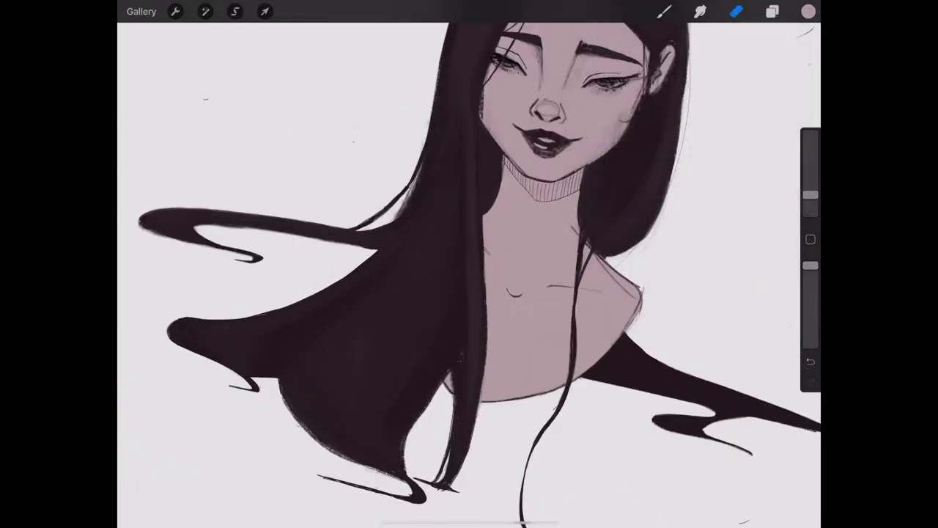
click(772, 11)
drag(733, 164, 645, 164)
With the Round Brush, paint red blush on both cheeks, under the right eye and the nose tip
click(691, 164)
click(664, 11)
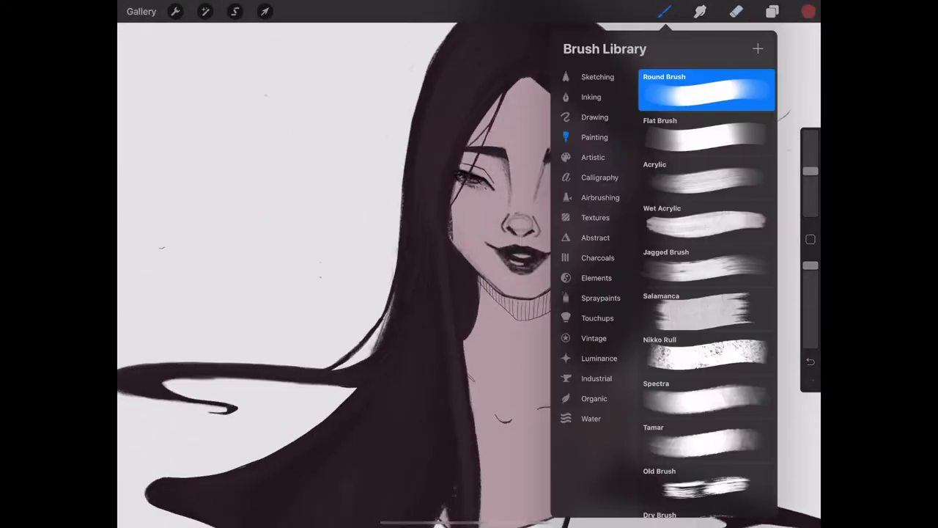
click(330, 220)
drag(462, 219, 483, 257)
drag(601, 198, 594, 242)
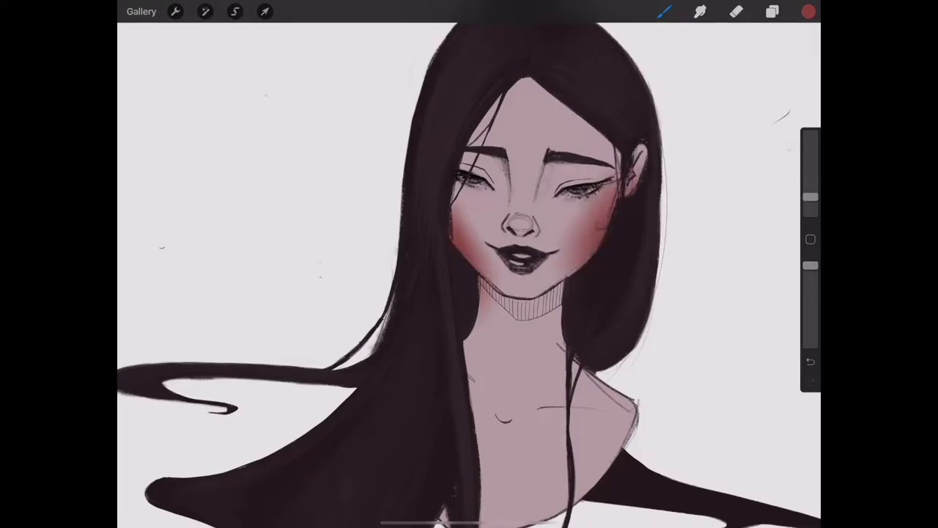
drag(544, 165, 564, 189)
drag(509, 213, 535, 235)
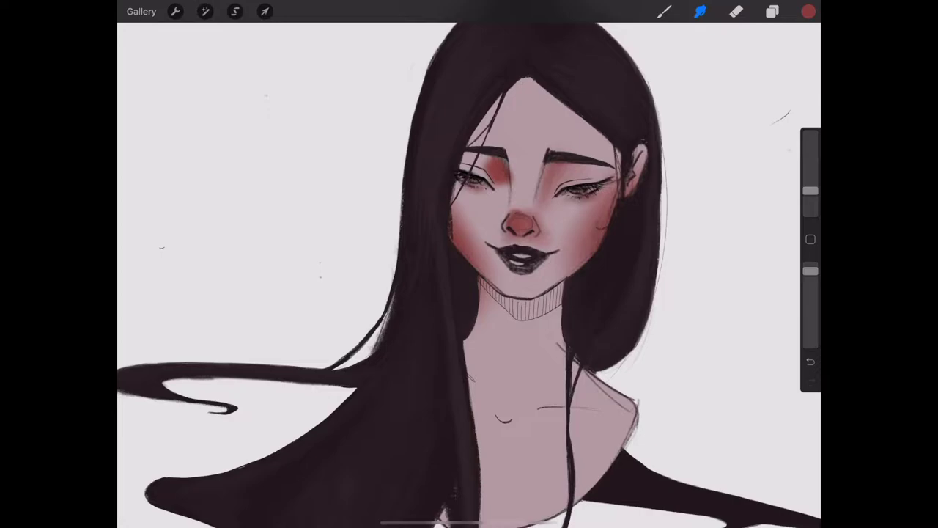
Soften the blush under the eye and add blush to the ear
drag(487, 167, 505, 190)
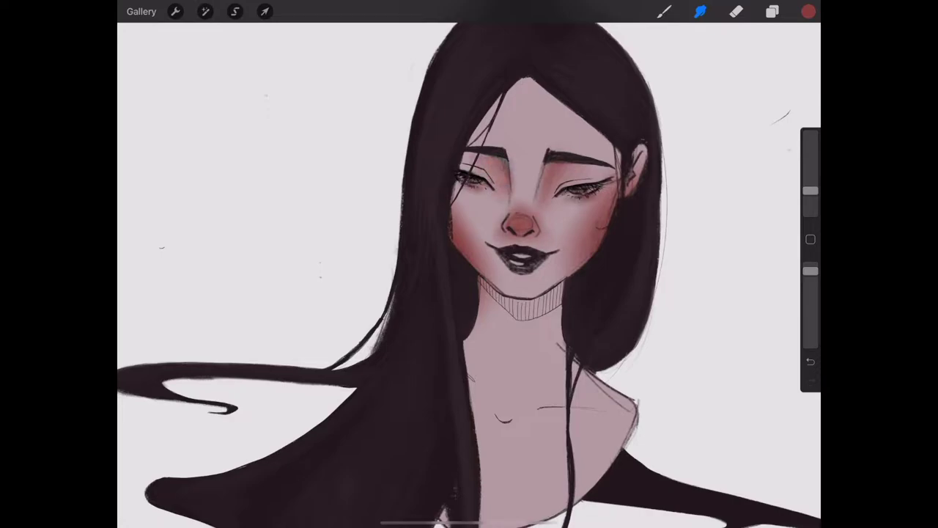
drag(640, 147, 635, 166)
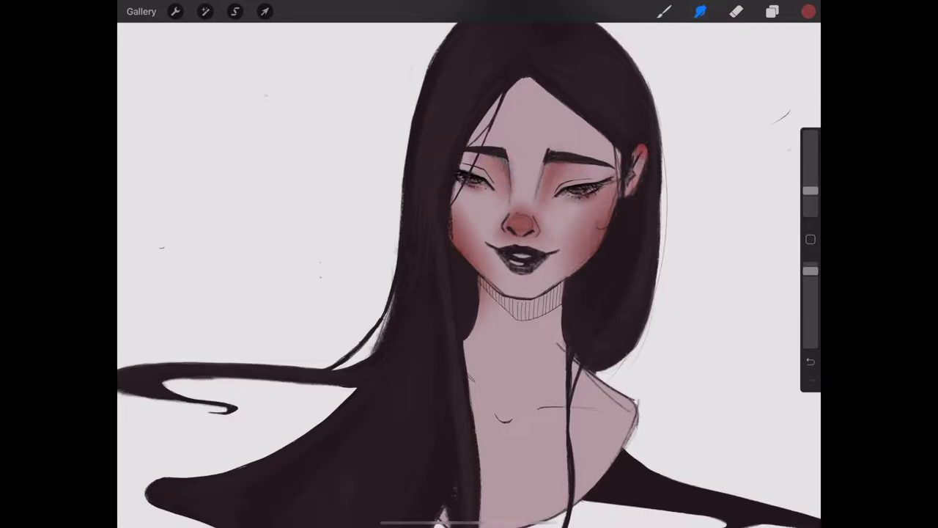
drag(520, 224, 601, 231)
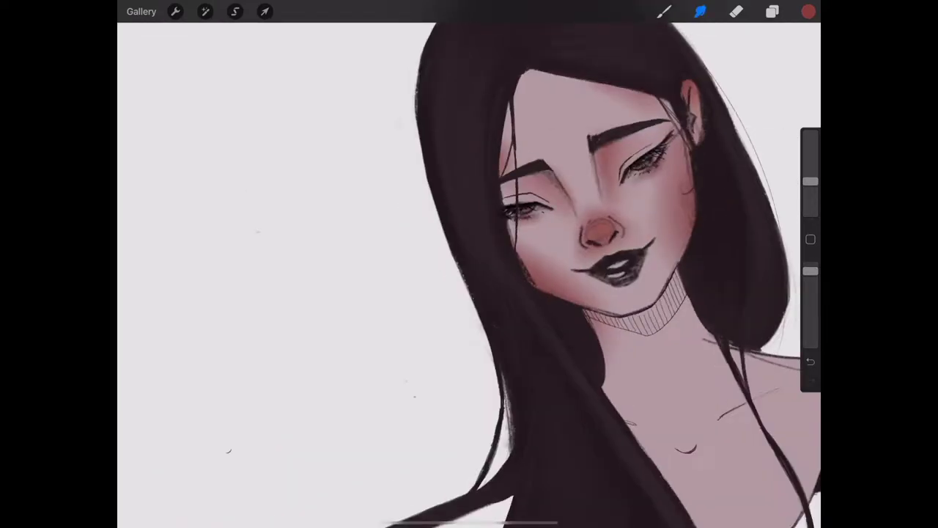
mouse_move(513, 257)
mouse_down()
mouse_move(439, 278)
mouse_move(476, 257)
mouse_up()
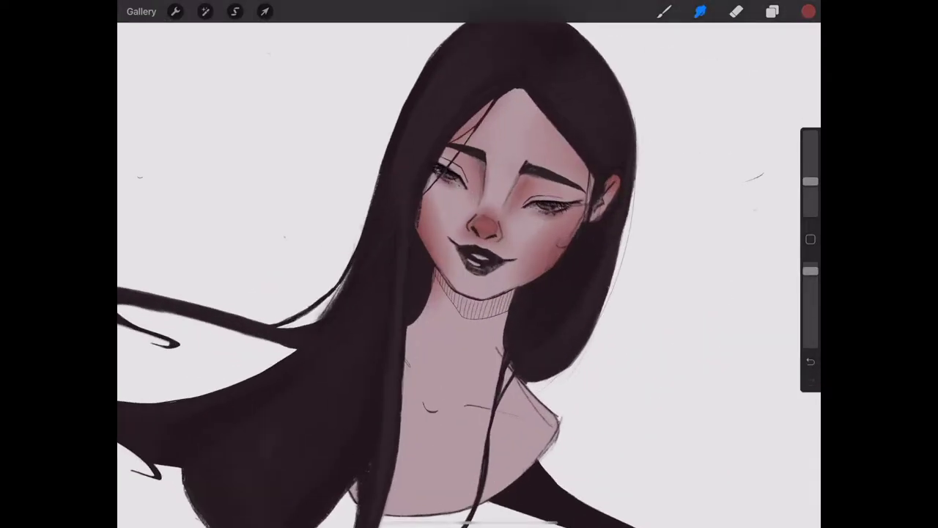
click(808, 11)
click(664, 11)
click(664, 11)
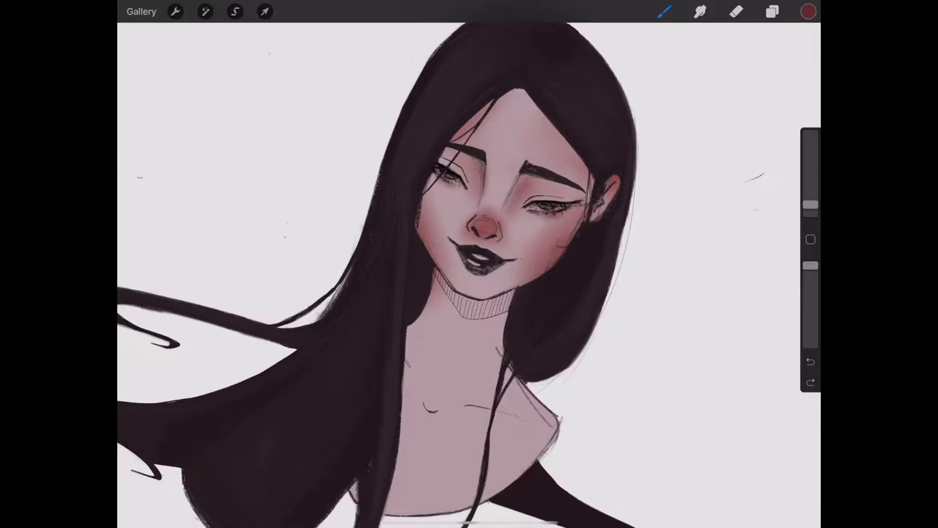
Blend soft reddish shadow around the eyes with the Smudge tool
scroll(499, 220, up, 3)
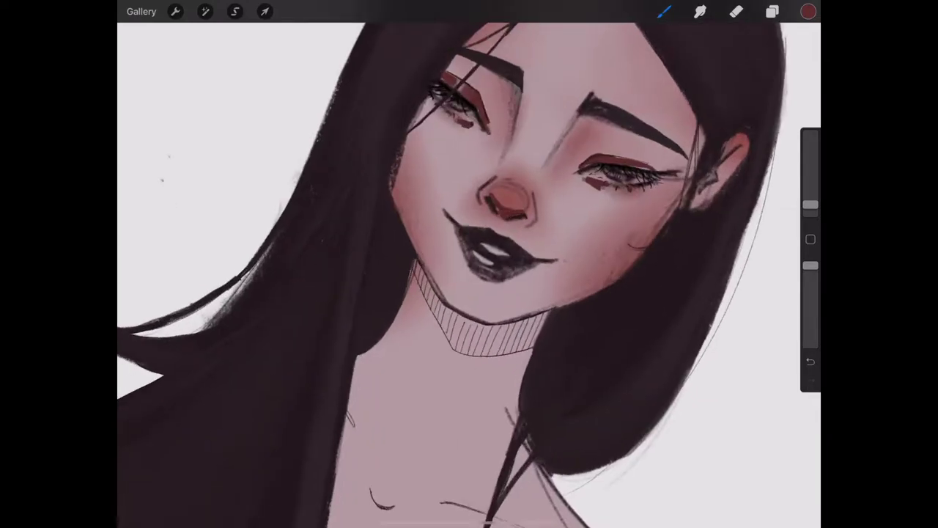
click(700, 11)
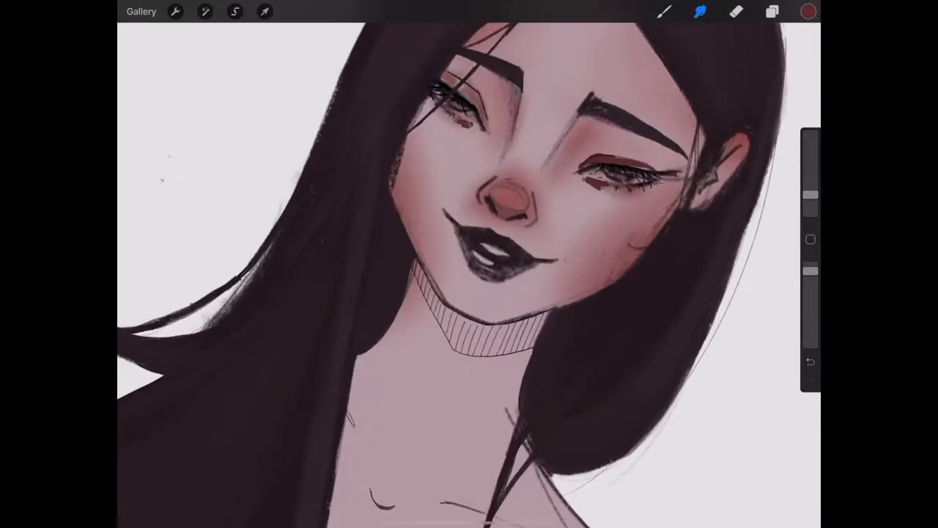
scroll(469, 271, down, 2)
scroll(469, 271, up, 3)
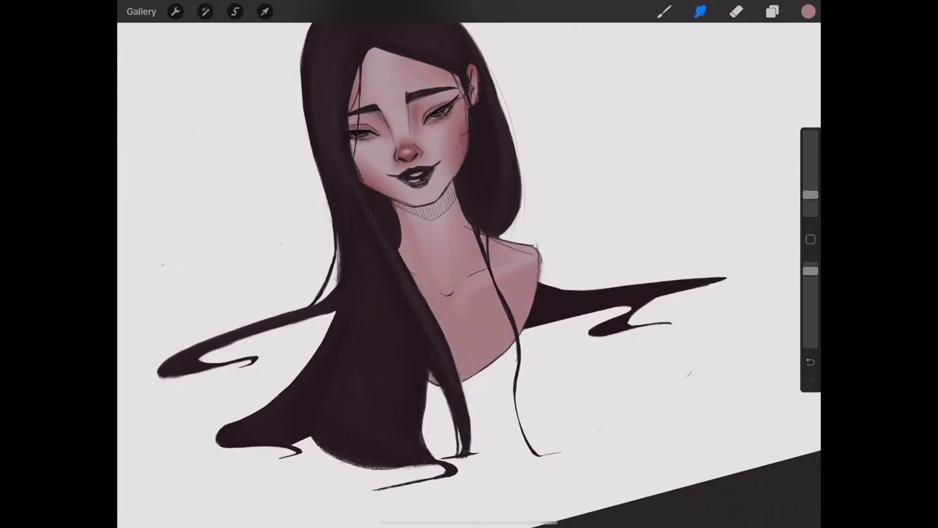
scroll(469, 271, up, 3)
Add white highlights on the nose and lower lip
click(808, 11)
click(664, 11)
key(ctrl+z)
mouse_move(587, 220)
mouse_down()
mouse_move(527, 330)
mouse_move(586, 220)
mouse_up()
click(808, 11)
Group two layers together in the layer list
click(772, 11)
drag(688, 164, 645, 139)
scroll(469, 264, up, 3)
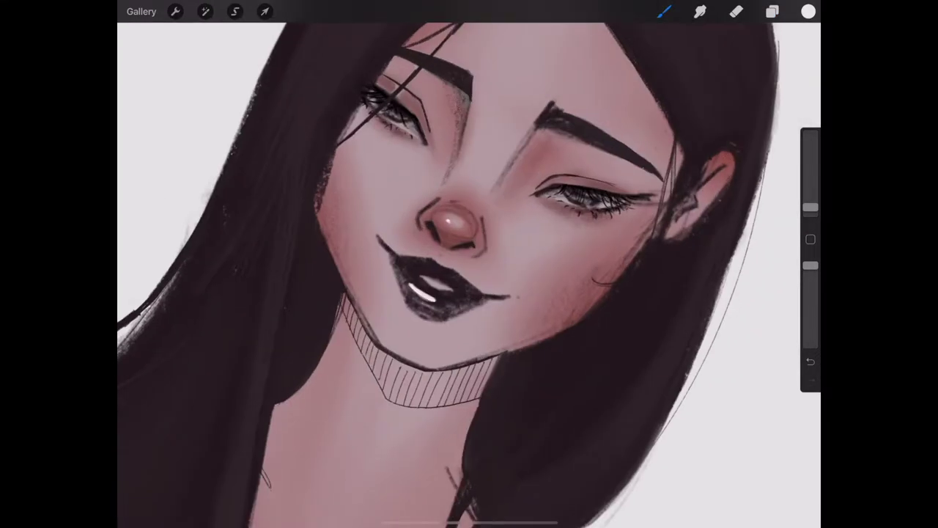
scroll(469, 264, down, 1)
click(772, 11)
Outline and fill the upper and lower lips in deep red
click(808, 11)
scroll(469, 264, up, 5)
mouse_move(428, 207)
mouse_down()
mouse_move(481, 245)
mouse_move(354, 195)
mouse_up()
drag(808, 11, 440, 228)
click(700, 11)
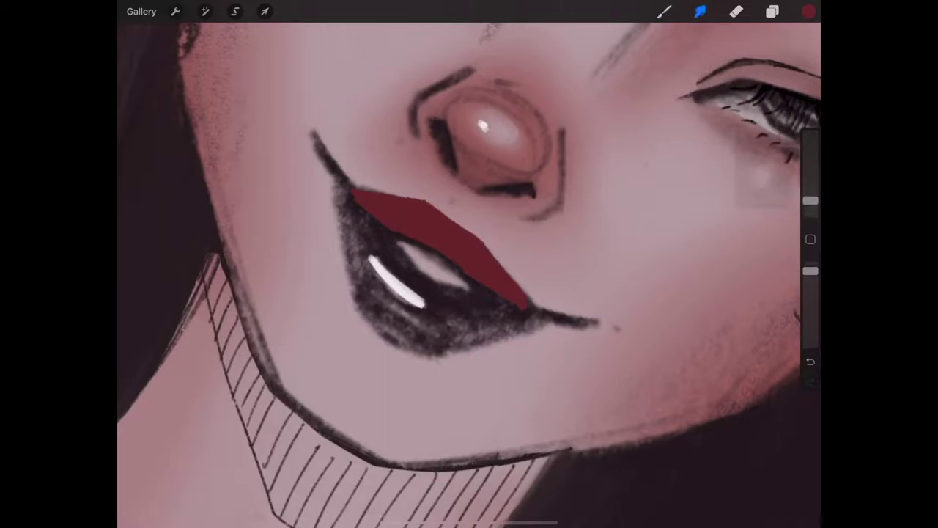
click(664, 11)
mouse_move(361, 232)
mouse_down()
mouse_move(374, 281)
mouse_move(428, 322)
mouse_move(494, 326)
mouse_up()
Soften the upper lip's edge with the Smudge tool
click(699, 11)
scroll(469, 264, down, 5)
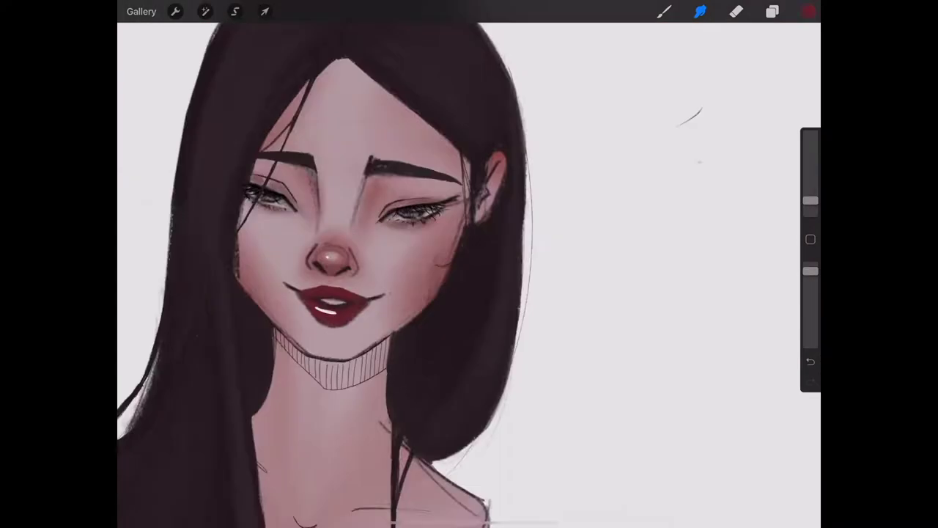
scroll(469, 264, up, 5)
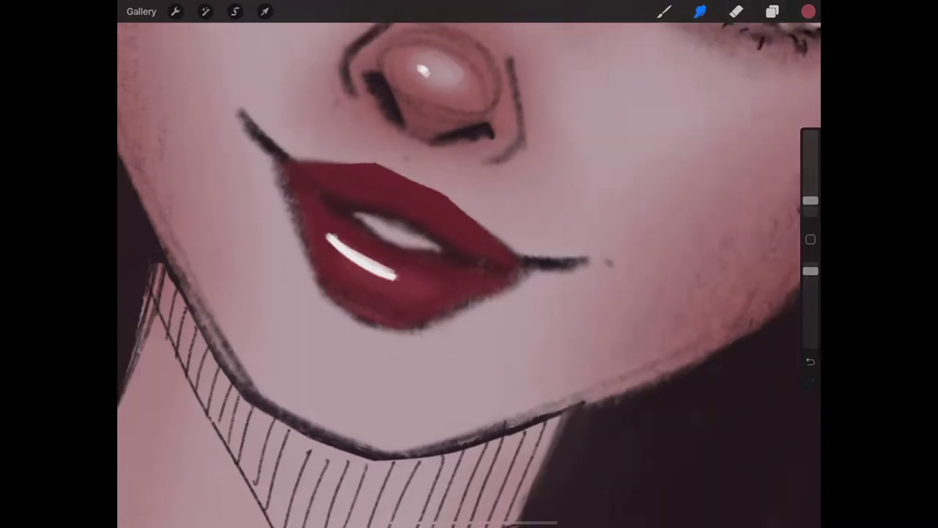
drag(330, 192, 421, 205)
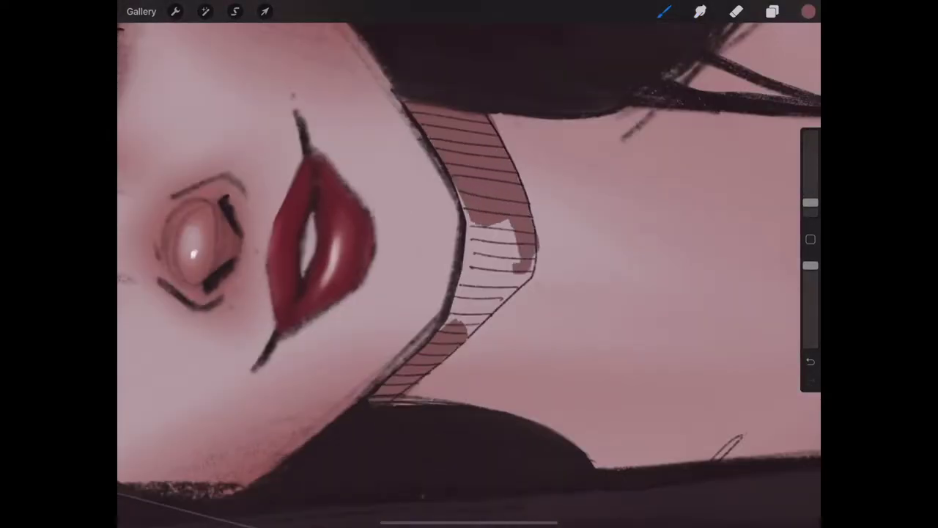
Undo the stray neck-band mark and cheek blush spot, then lower the brush opacity
key(ctrl+z)
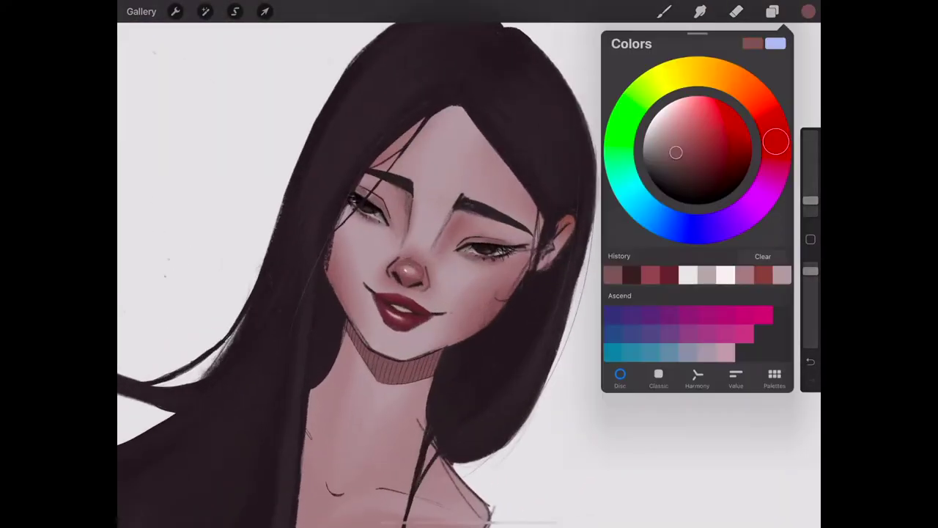
key(ctrl+z)
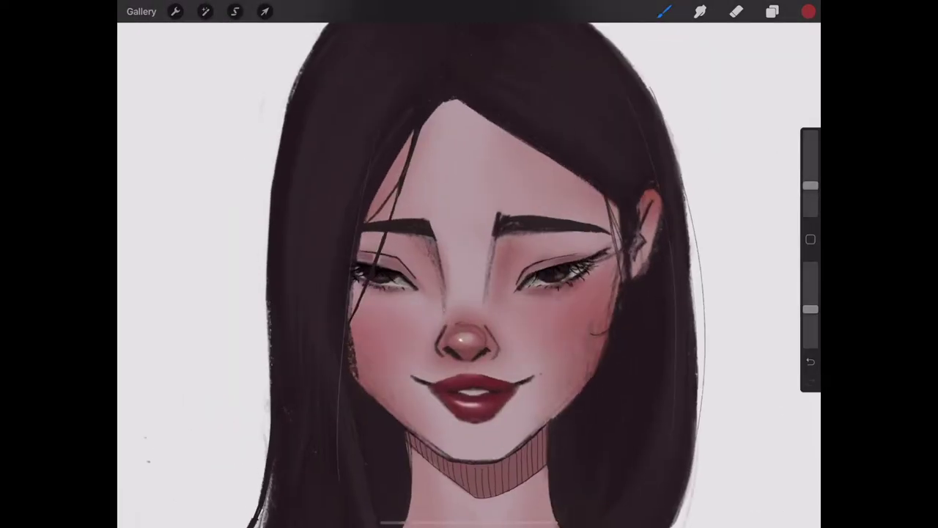
key(ctrl+z)
drag(810, 308, 811, 314)
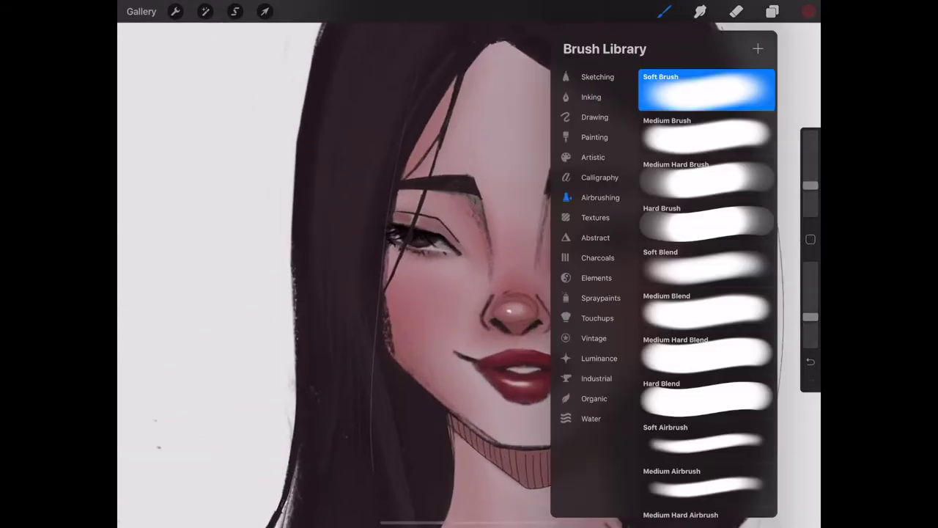
Smudge the hatching beside the nose and on both cheeks into the skin, undoing one stroke
click(700, 11)
drag(541, 219, 546, 289)
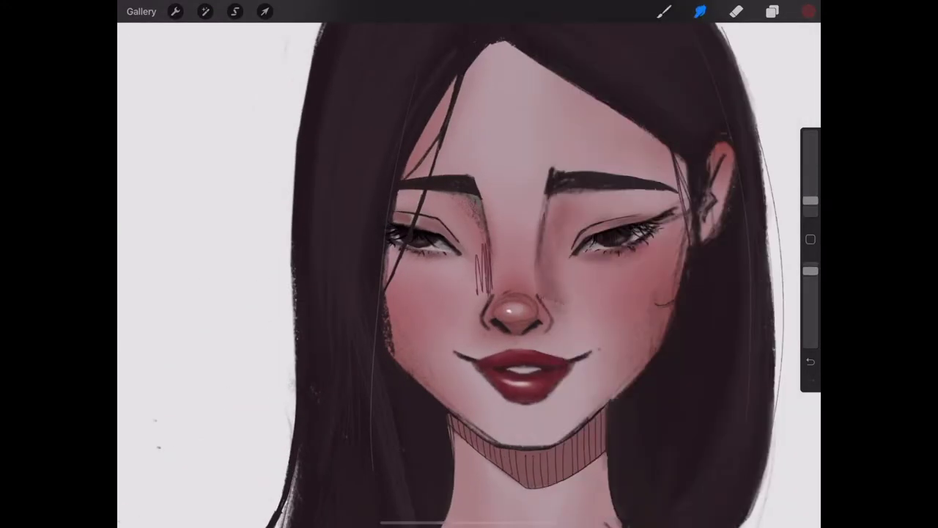
drag(482, 231, 484, 302)
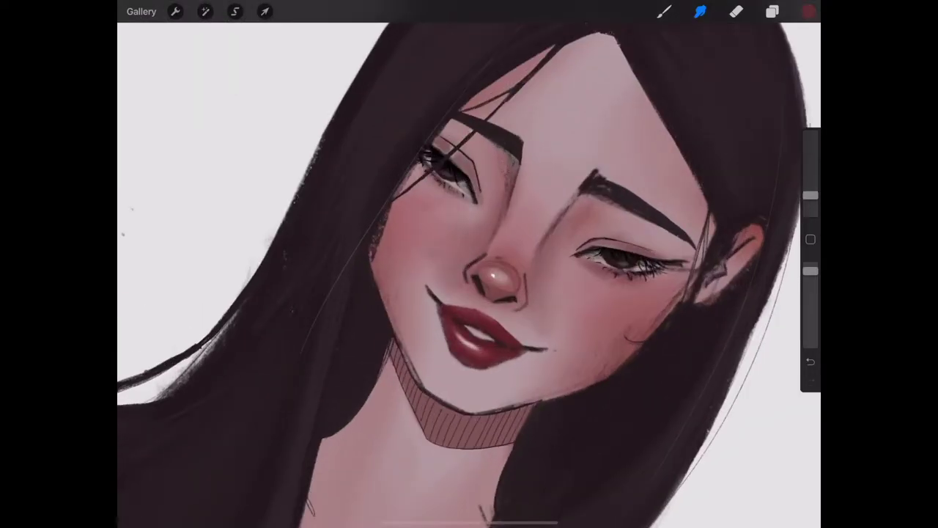
drag(556, 271, 557, 327)
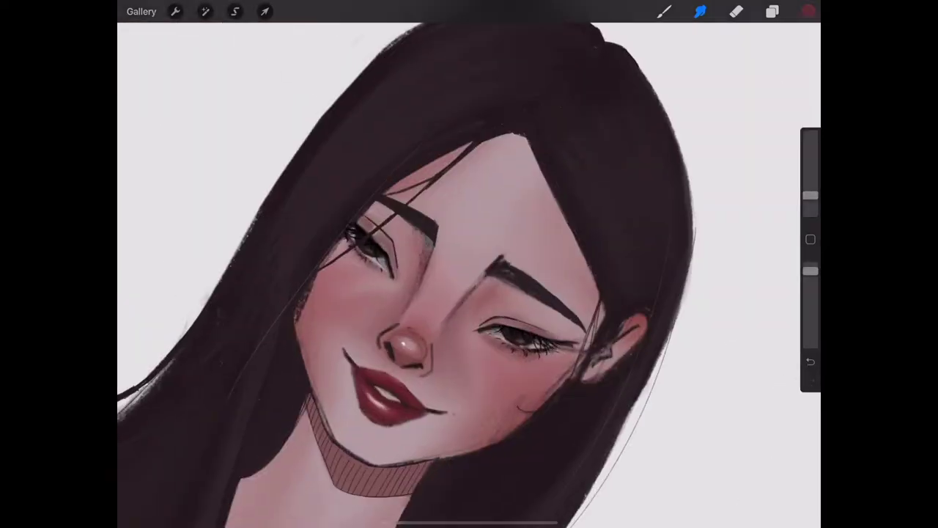
drag(338, 288, 394, 300)
drag(449, 323, 475, 385)
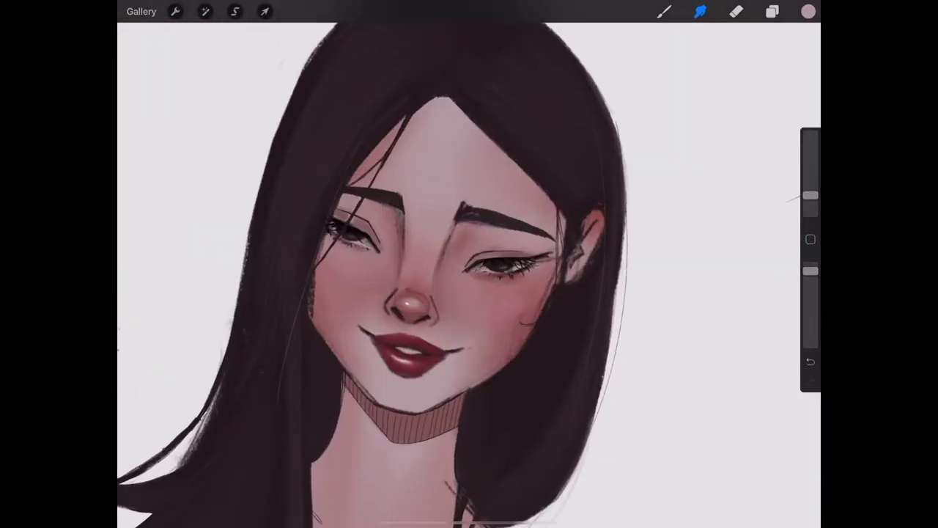
key(ctrl+z)
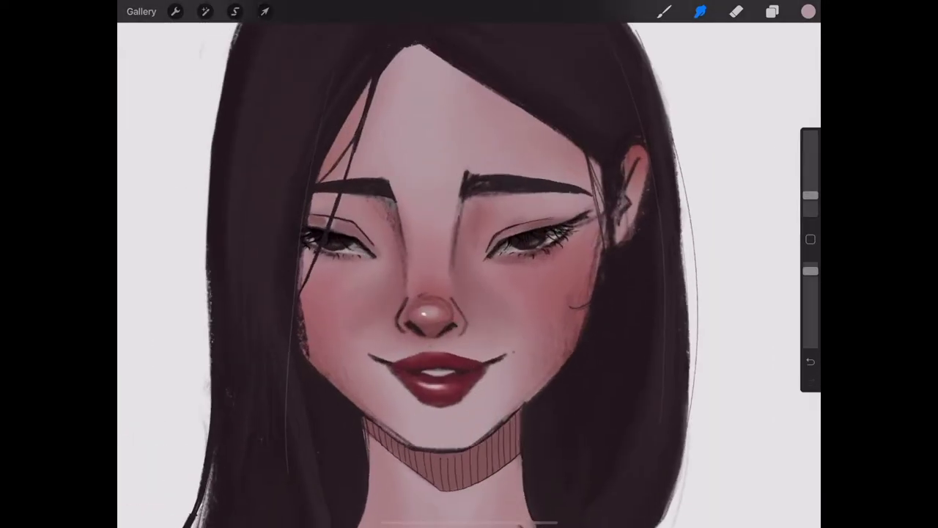
Paint a warm orange accent on the ear with the painting brush
click(664, 11)
click(664, 11)
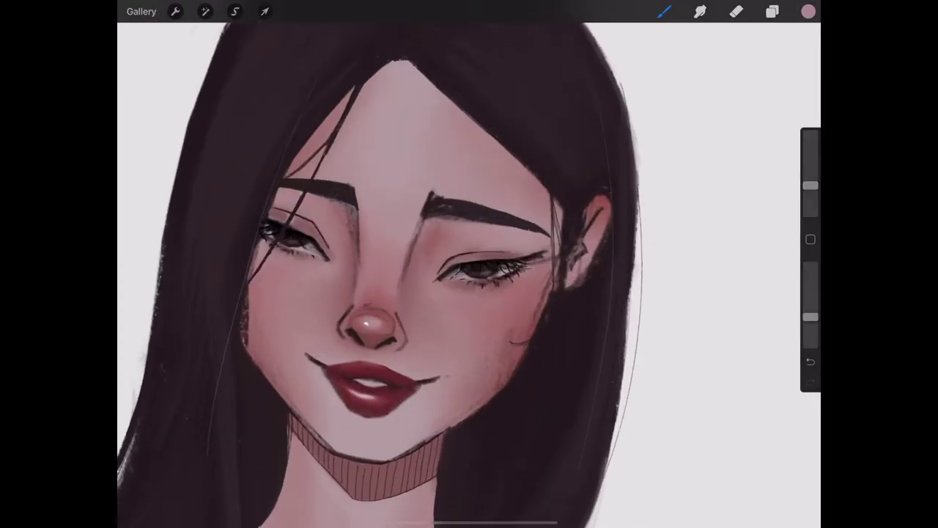
click(808, 11)
click(751, 81)
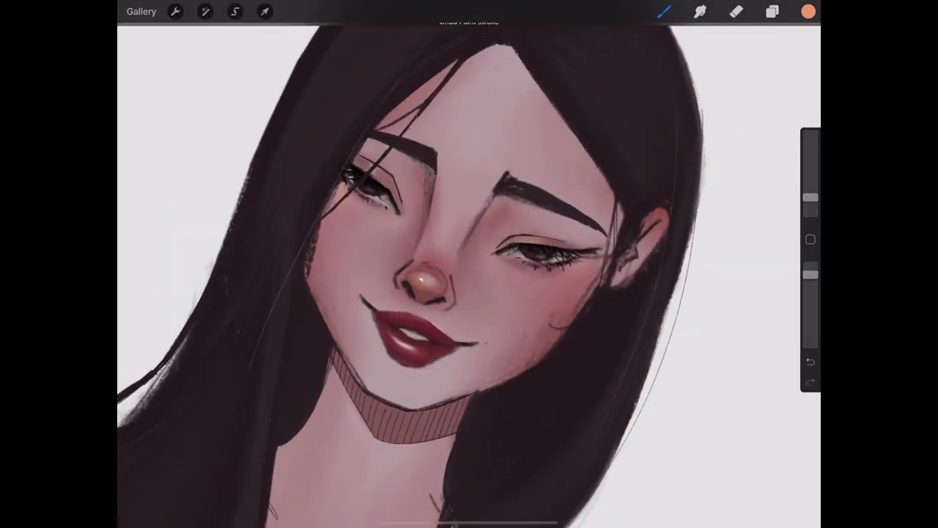
drag(655, 211, 663, 231)
Pick a pencil brush in dark brown and dot freckles across the nose and cheeks
click(663, 11)
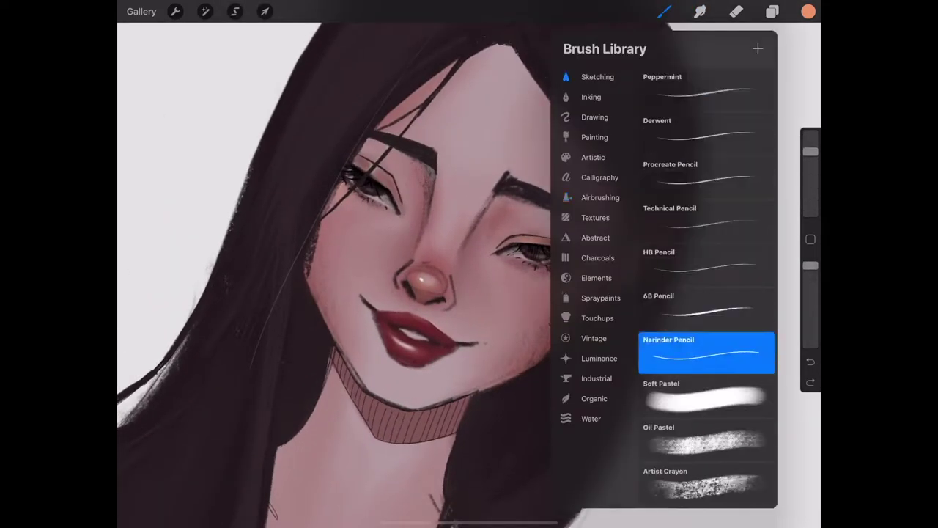
click(809, 11)
click(480, 270)
click(482, 295)
Smudge a freckle into the cheek with a smaller blending tip, then undo it
click(699, 11)
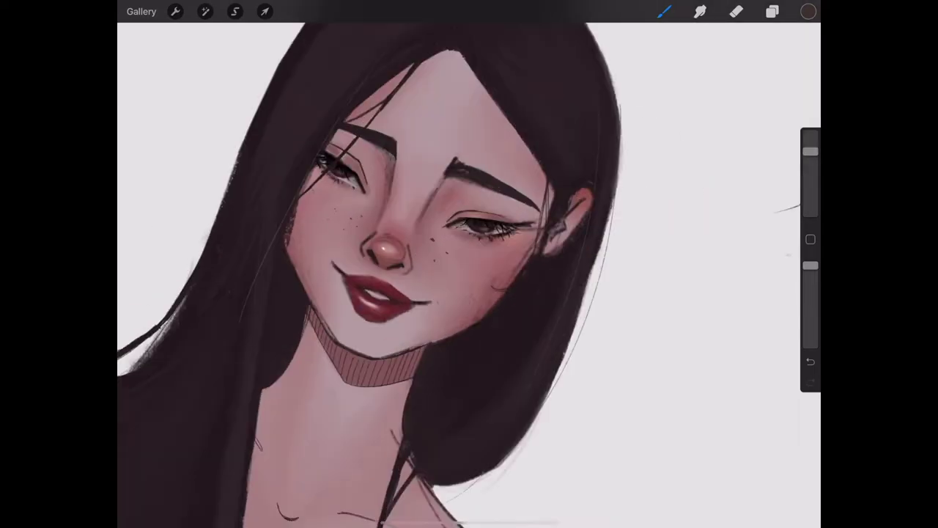
click(540, 260)
drag(810, 195, 810, 203)
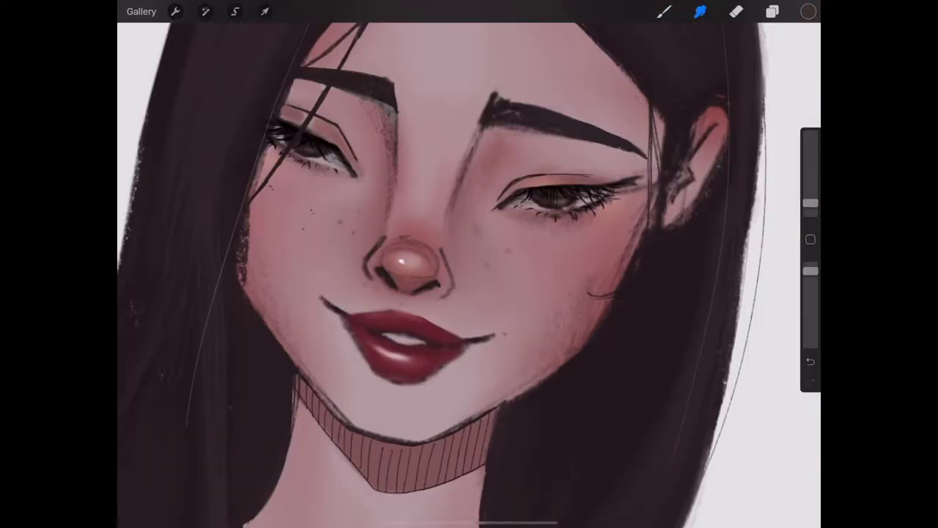
scroll(469, 264, down, 3)
key(ctrl+z)
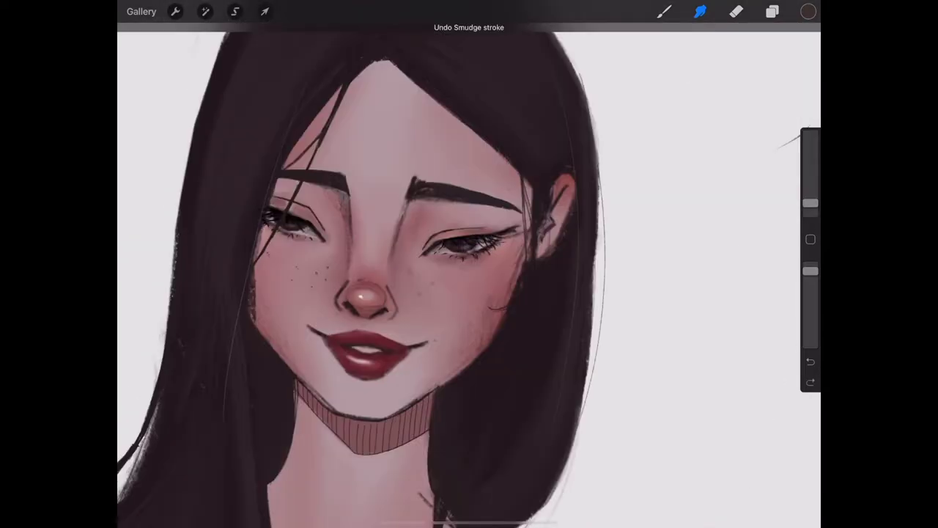
scroll(469, 264, down, 2)
Switch back to the brush with a light pink colour for sketching
click(808, 11)
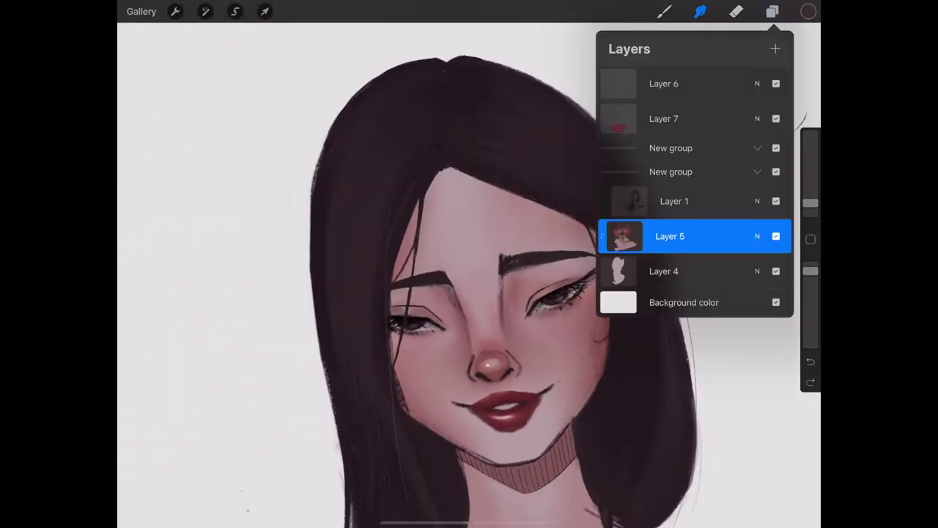
click(696, 140)
click(664, 11)
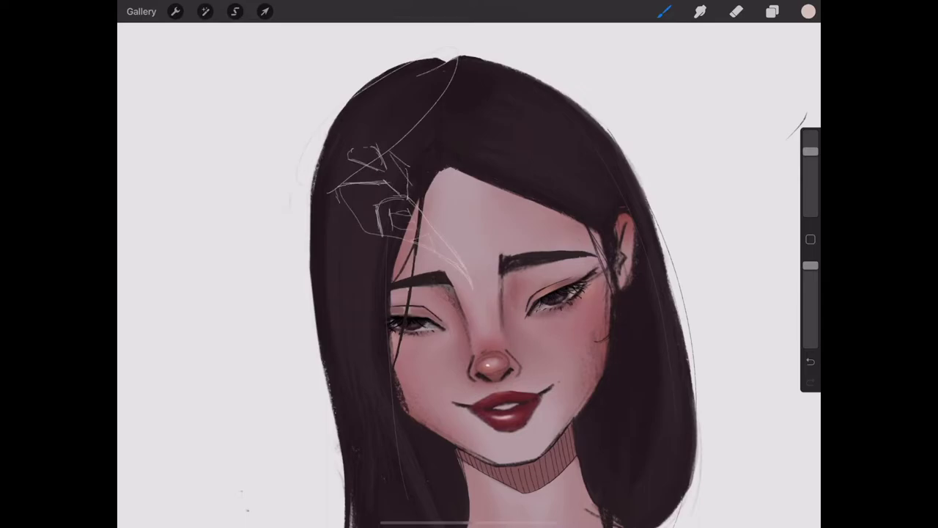
Block in the hair clip as a solid grey shape over the hair
scroll(469, 293, down, 2)
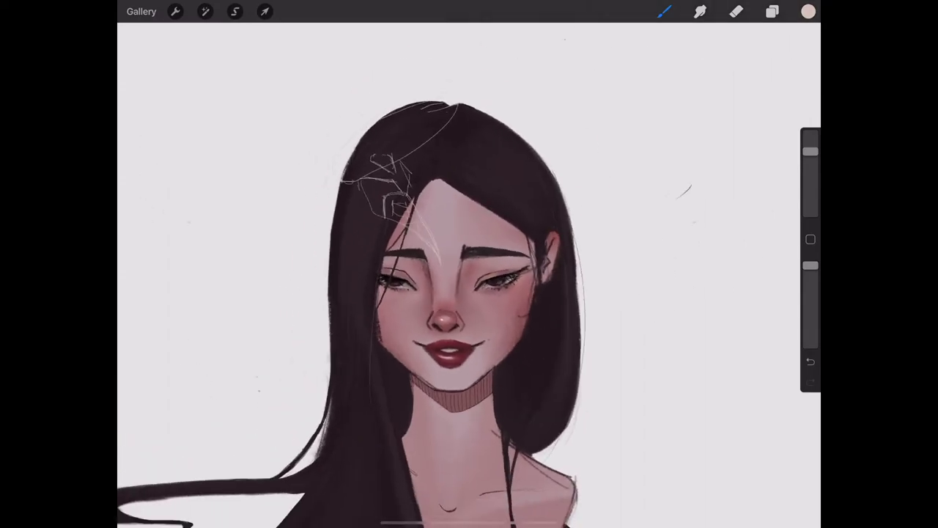
click(809, 11)
click(664, 11)
scroll(469, 293, up, 3)
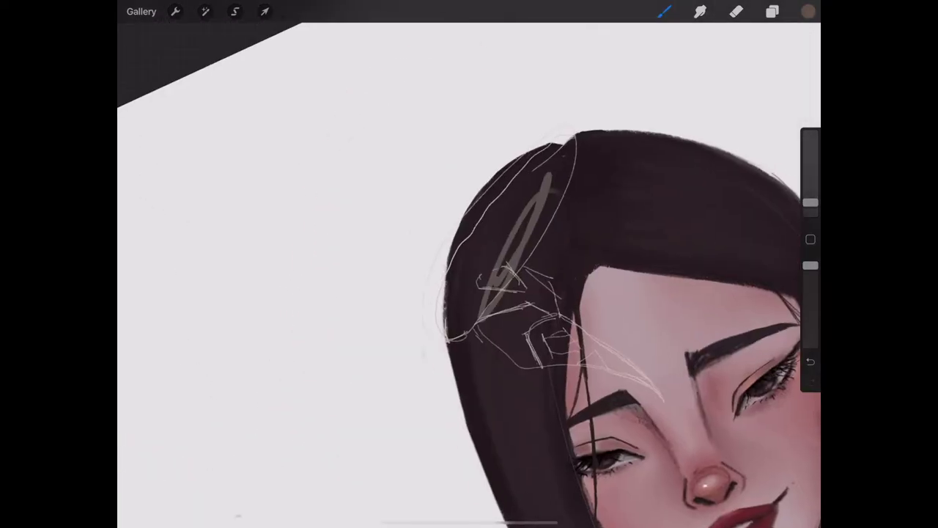
scroll(468, 293, down, 3)
drag(425, 220, 550, 117)
drag(476, 205, 505, 249)
mouse_move(461, 227)
mouse_down()
mouse_move(539, 282)
mouse_move(557, 367)
mouse_up()
Trim the grey clip's edges with a smaller eraser where it overlaps the hair
click(736, 11)
scroll(513, 256, up, 3)
drag(513, 308, 528, 359)
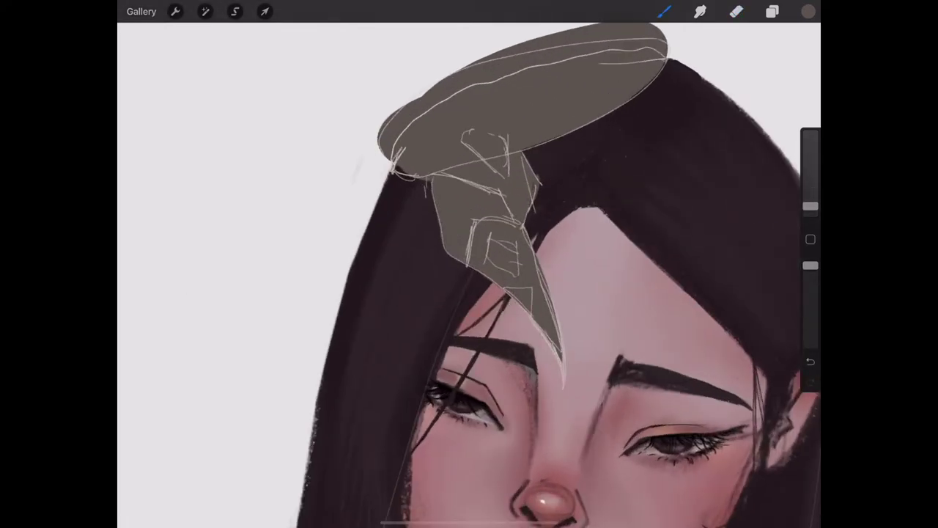
click(736, 11)
drag(809, 194, 809, 203)
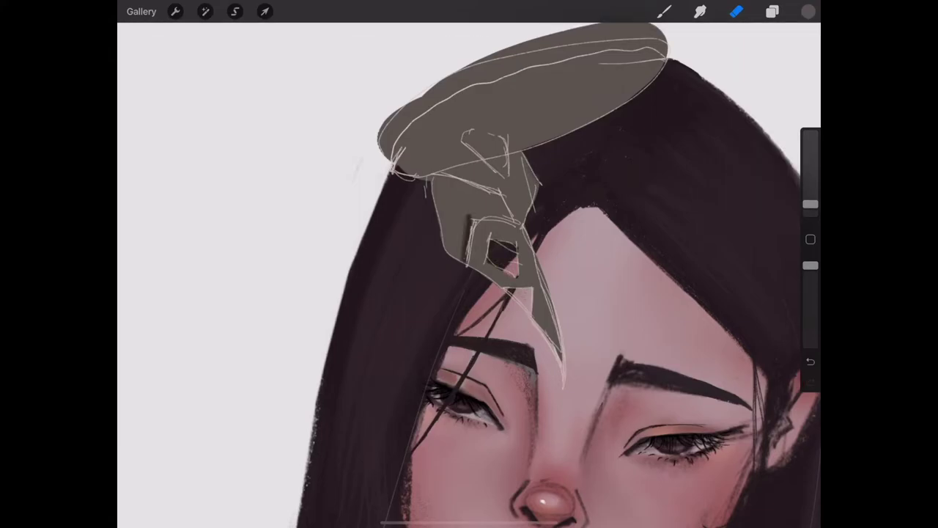
drag(438, 183, 469, 258)
drag(425, 180, 499, 212)
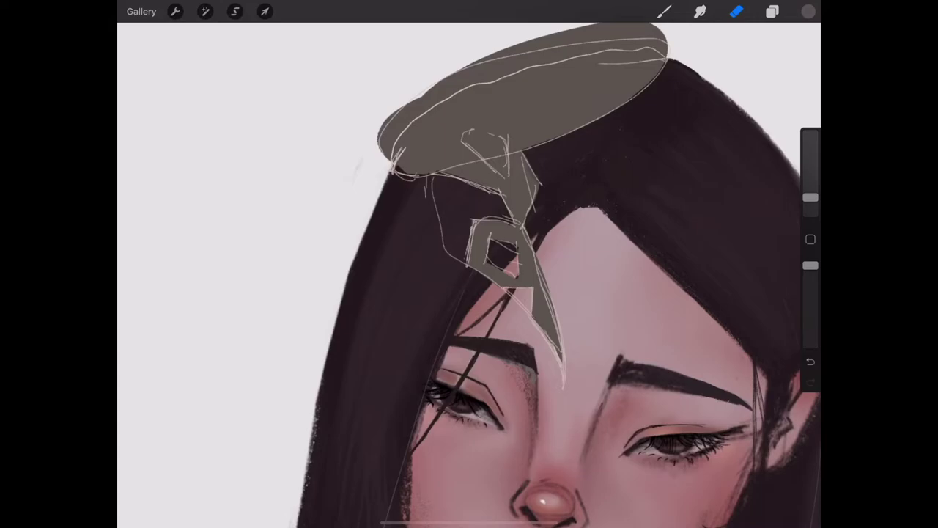
scroll(469, 293, down, 5)
scroll(468, 293, up, 5)
click(771, 11)
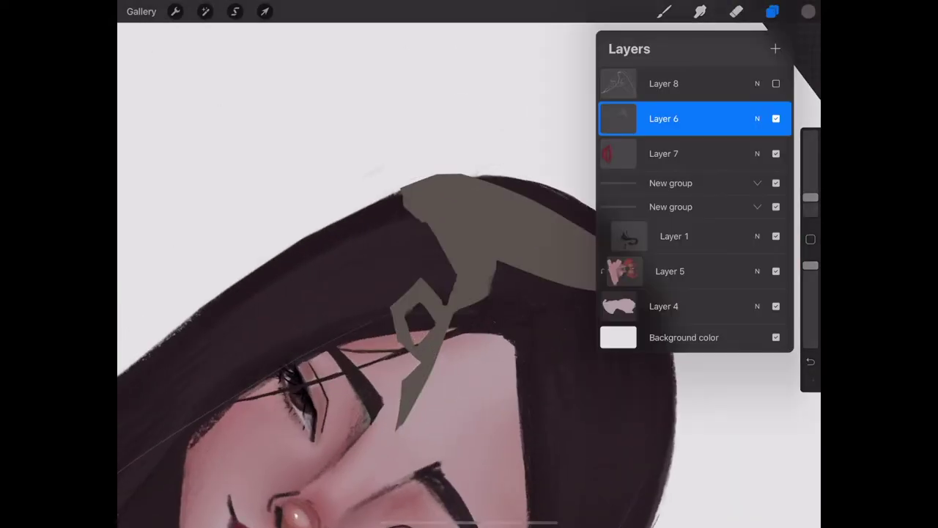
click(736, 11)
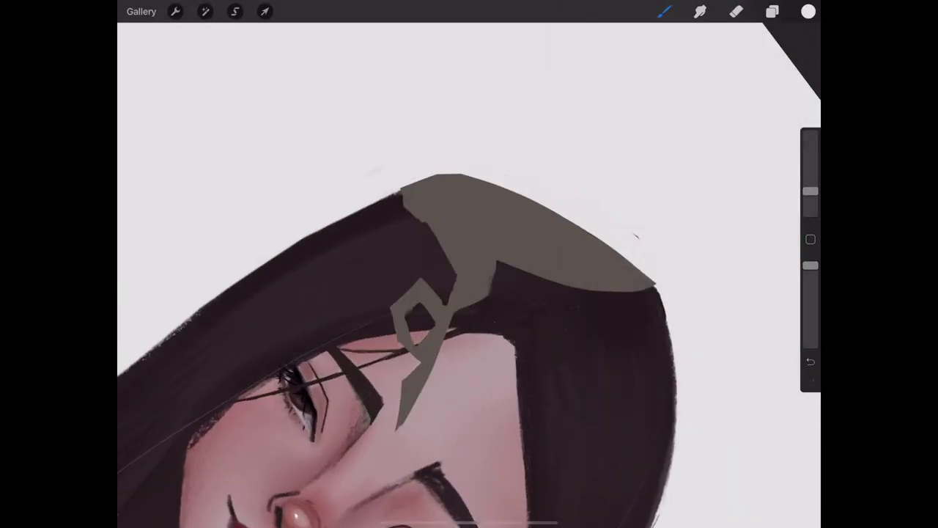
Erase the clip's left edge and cut openings into its shape
drag(405, 189, 451, 246)
scroll(469, 294, up, 5)
drag(580, 204, 579, 242)
drag(557, 170, 585, 252)
drag(619, 113, 638, 192)
scroll(469, 293, down, 3)
click(575, 340)
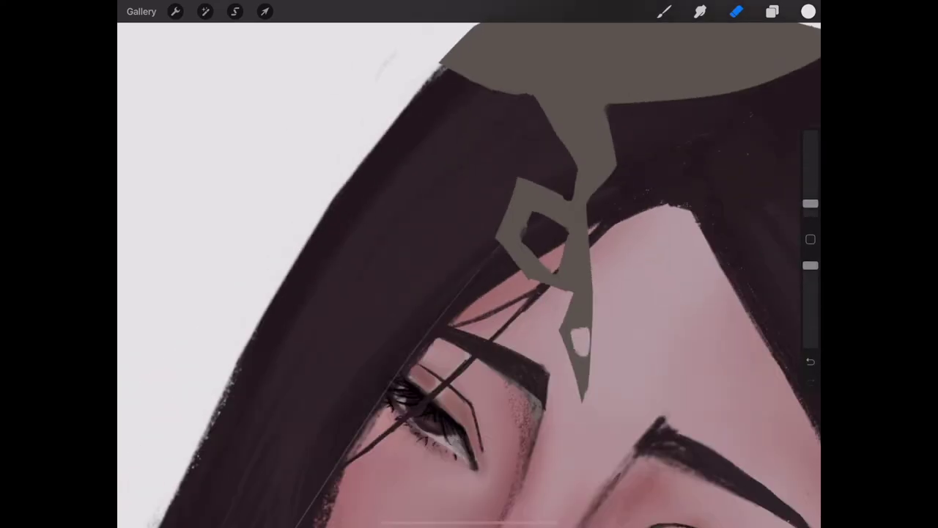
click(664, 11)
key(ctrl+z)
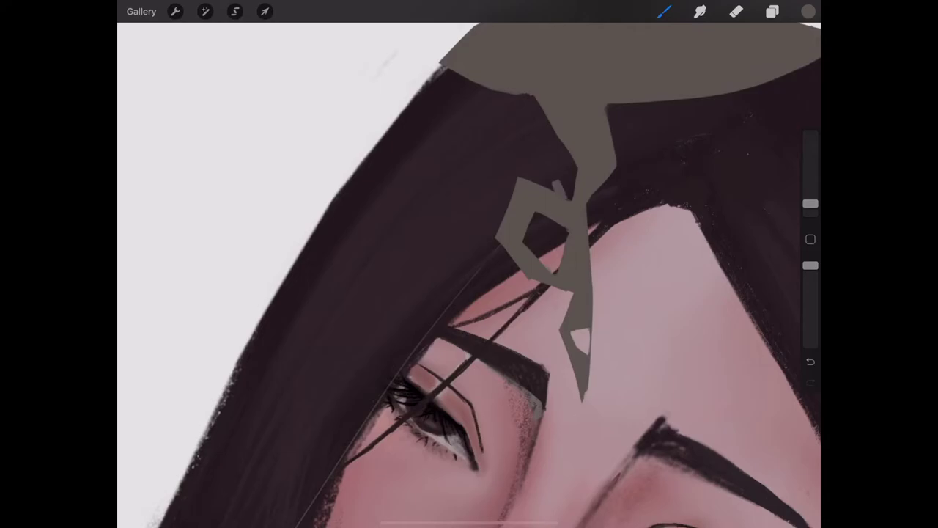
Erase further dark openings in the clip and paint a small dark line on it
scroll(469, 293, up, 5)
click(735, 11)
scroll(469, 293, up, 3)
mouse_move(619, 323)
mouse_down()
mouse_move(667, 290)
mouse_move(623, 338)
mouse_up()
scroll(469, 293, down, 2)
drag(560, 241, 551, 318)
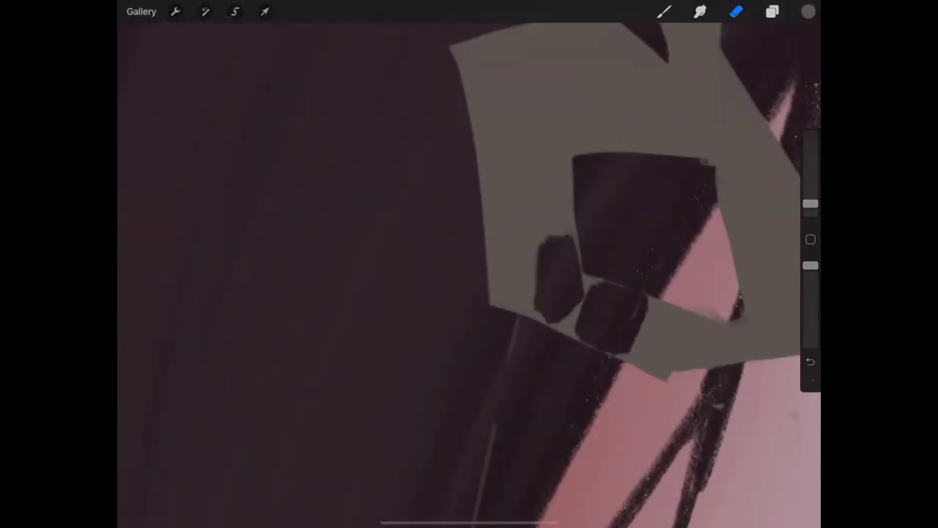
scroll(469, 293, down, 3)
scroll(469, 293, up, 3)
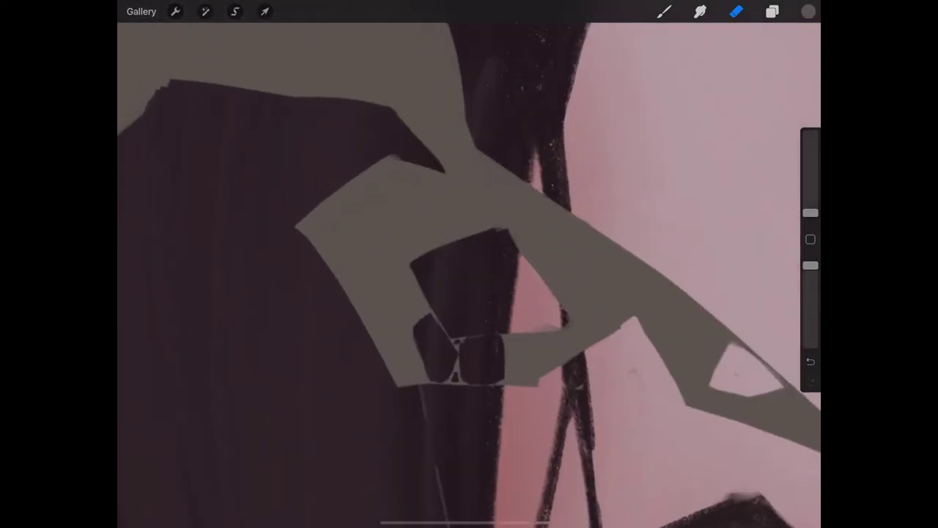
scroll(469, 293, down, 3)
key(ctrl+z)
click(663, 11)
drag(584, 325, 575, 313)
Erase a broad strip of the clip's overlapping edge, then bring up the layer list
scroll(469, 293, up, 3)
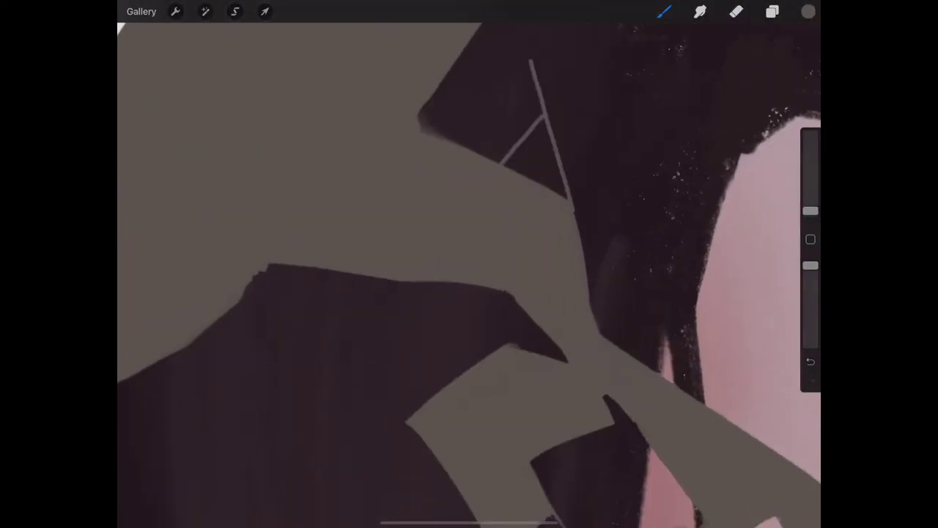
scroll(469, 293, down, 5)
scroll(469, 293, up, 3)
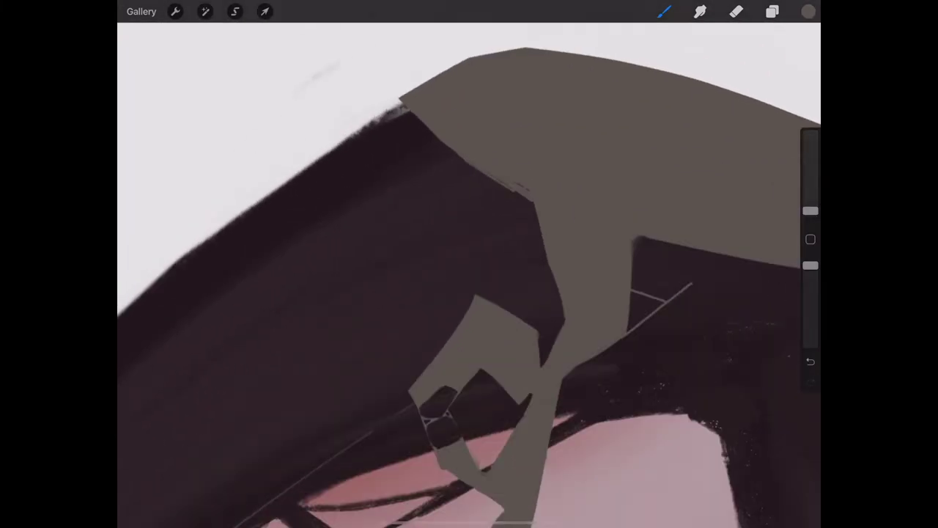
scroll(469, 293, down, 5)
scroll(469, 293, up, 5)
click(772, 11)
click(736, 11)
drag(505, 172, 659, 322)
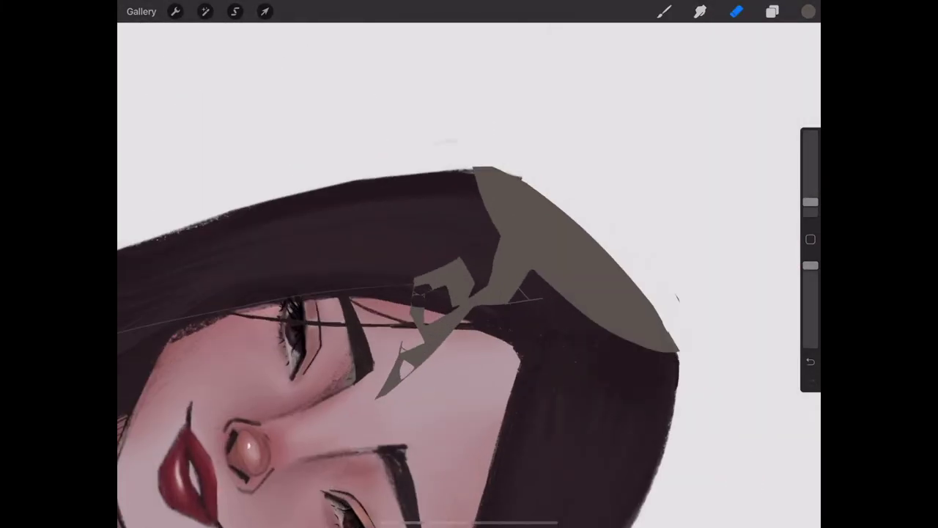
scroll(469, 293, down, 5)
scroll(469, 293, up, 5)
click(809, 11)
click(772, 11)
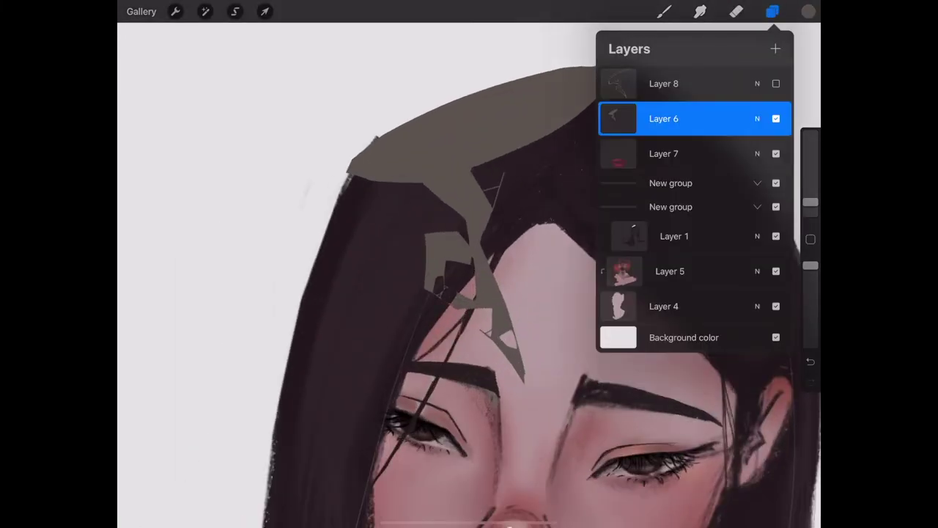
Merge Layer 5 down into Layer 4, add a new layer and pick a grey-brown colour
click(670, 271)
click(775, 49)
click(808, 11)
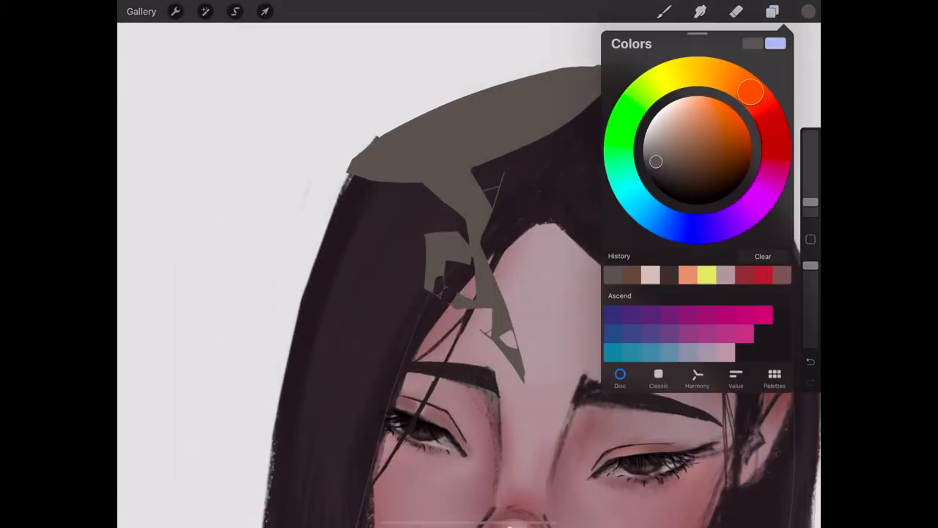
click(663, 11)
scroll(468, 294, down, 5)
scroll(469, 293, up, 5)
click(808, 11)
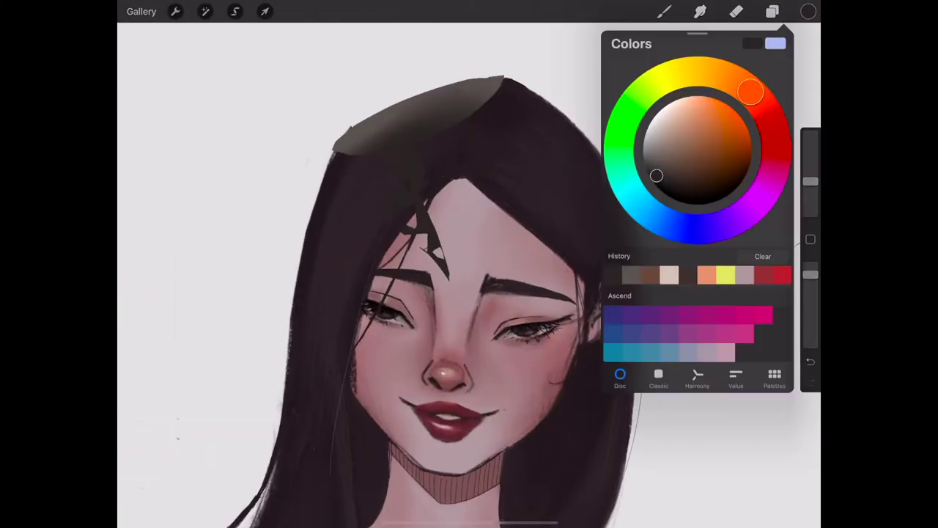
click(809, 11)
scroll(469, 293, up, 5)
On Layer 8, brush over the grey hair clip's top outline to blend it into the fill
click(664, 11)
click(772, 11)
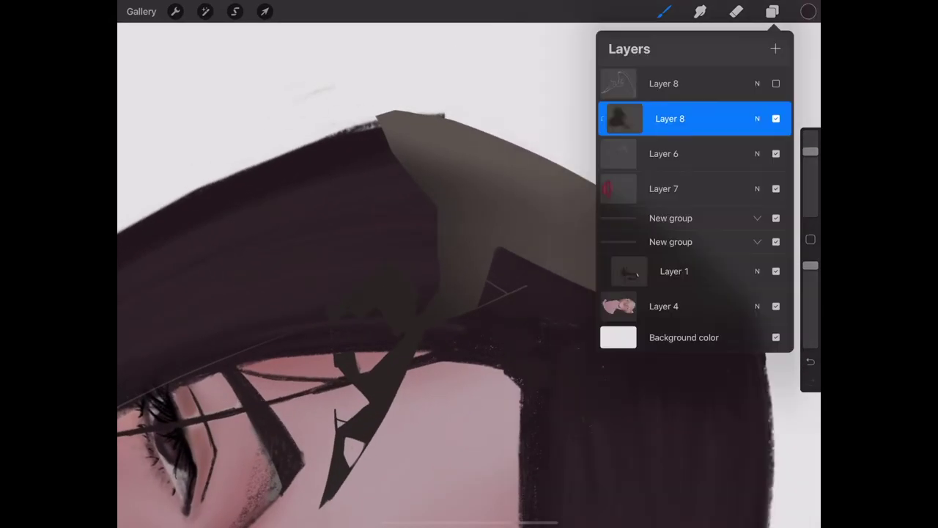
click(670, 84)
click(772, 11)
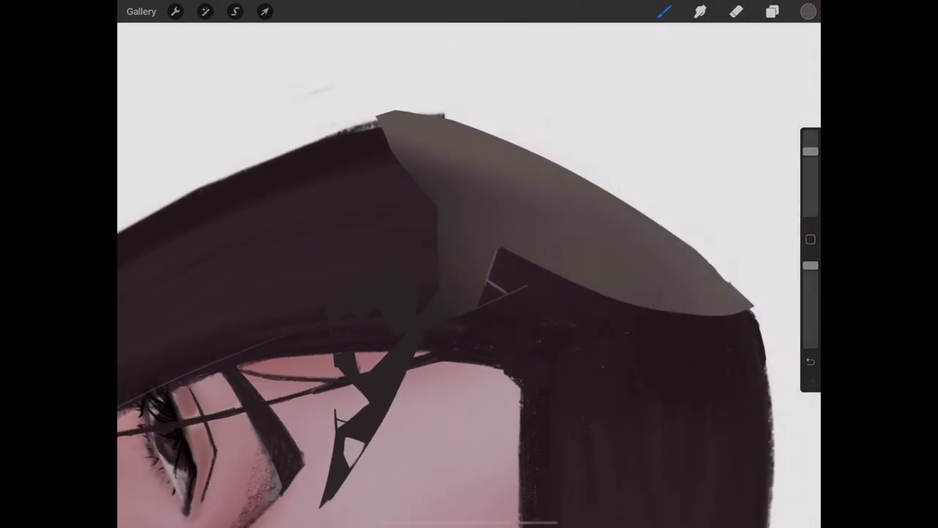
drag(399, 153, 455, 206)
click(736, 11)
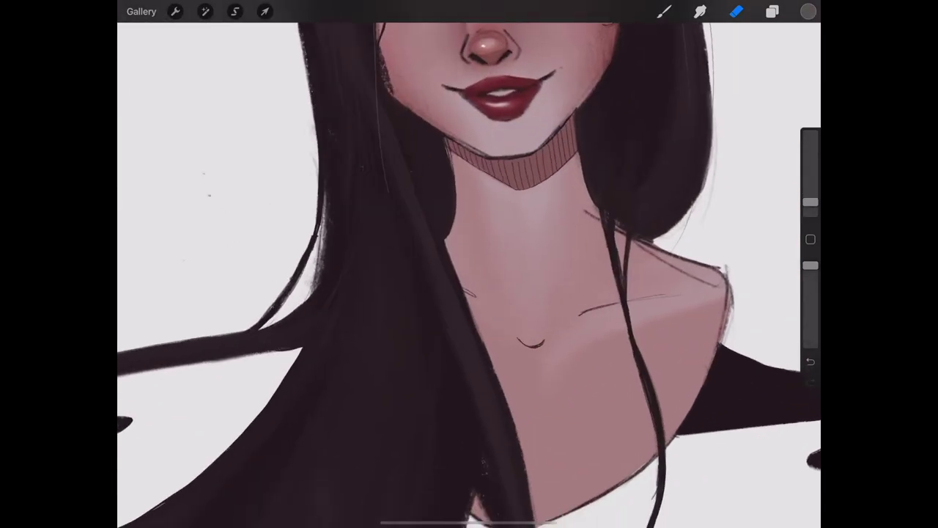
Paint a grey leaf shape on the chest, then undo it
click(664, 11)
click(773, 11)
click(772, 11)
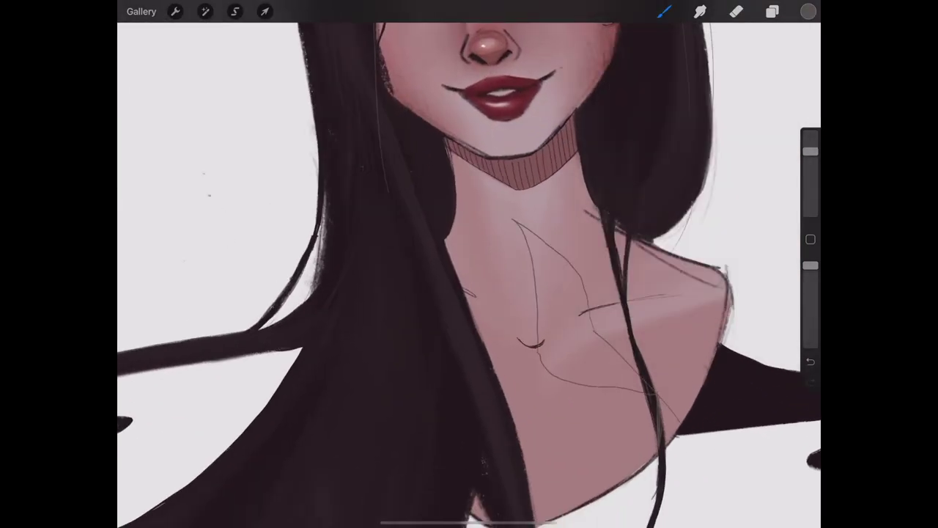
drag(519, 221, 651, 392)
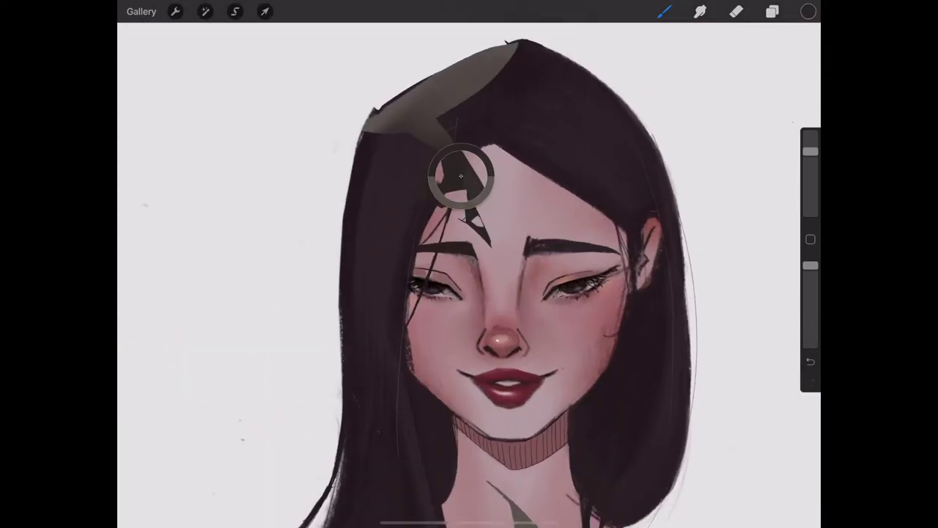
click(772, 11)
click(772, 11)
key(ctrl+z)
Repaint the chest leaf shape dark with a different, smaller brush and hide Layer 6
click(664, 11)
click(707, 337)
drag(563, 288, 612, 384)
drag(810, 165, 810, 201)
click(772, 11)
click(682, 118)
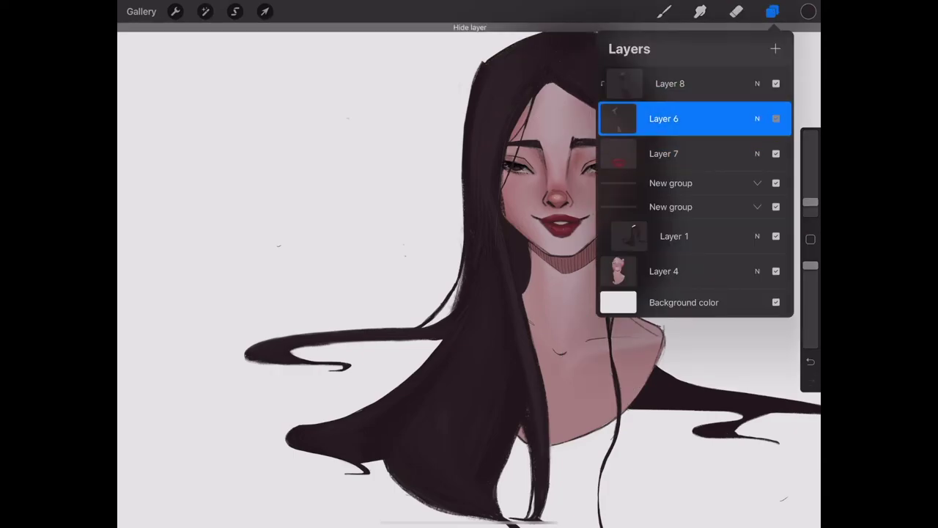
Erase triangles and a rounded gap inside the dark chest ornament, undoing one stroke
click(736, 11)
scroll(586, 337, up, 5)
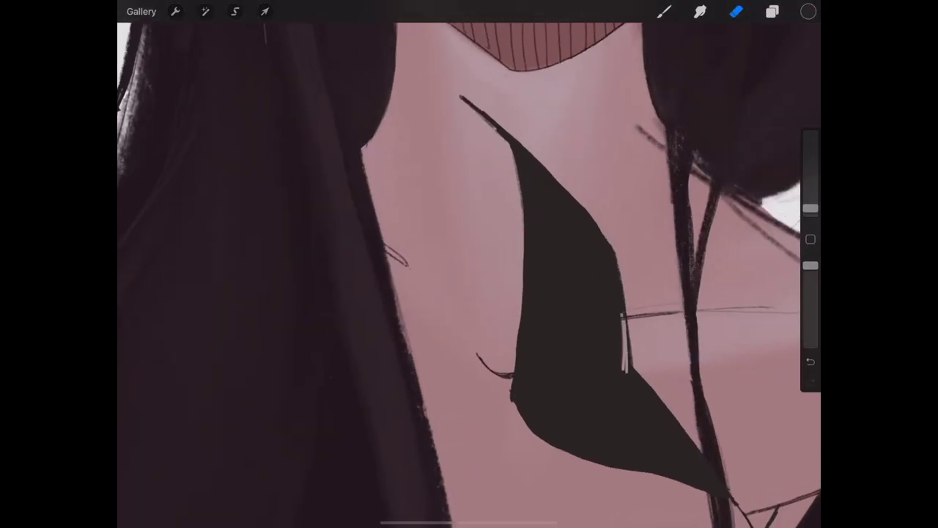
drag(810, 208, 810, 201)
mouse_move(575, 365)
mouse_down()
mouse_move(622, 318)
mouse_move(624, 327)
mouse_up()
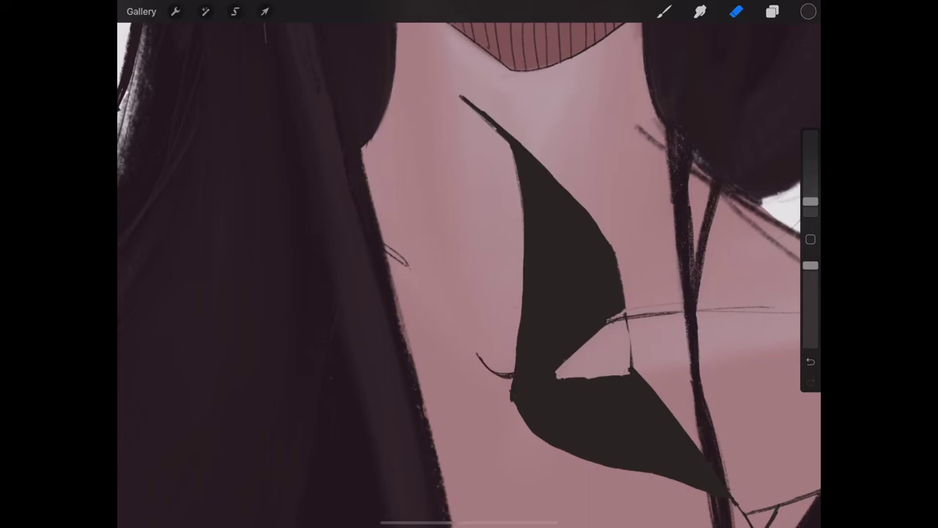
drag(810, 166, 810, 200)
drag(557, 372, 629, 368)
key(ctrl+z)
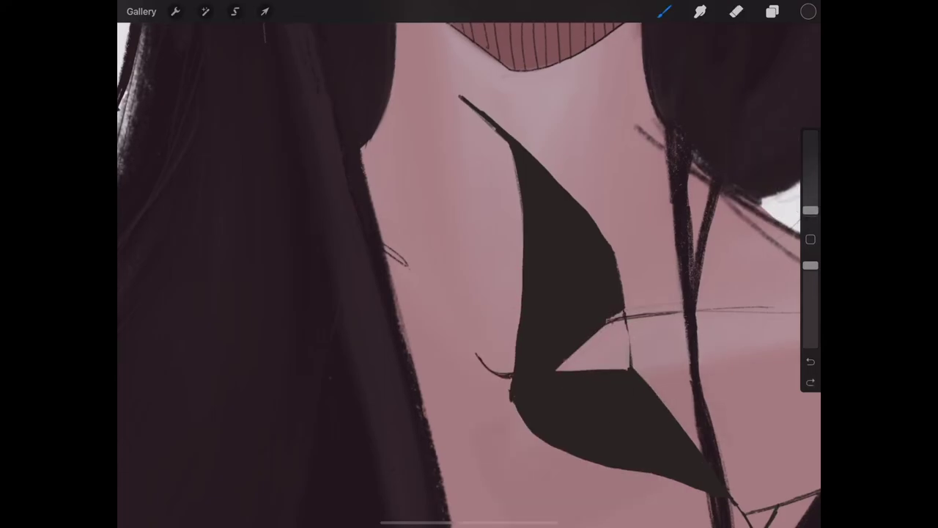
drag(550, 326, 572, 345)
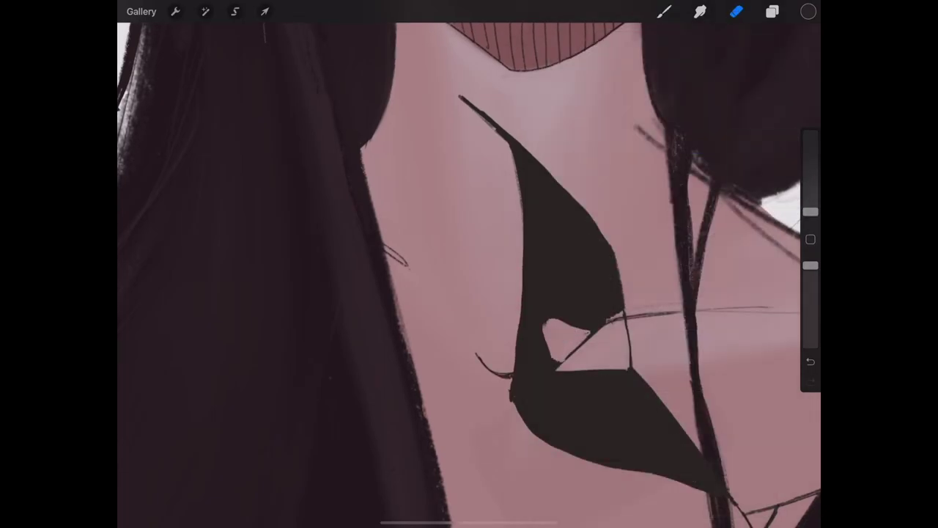
Carve light openings in the ornament's lower part and an eye-like ring, repainting a stray outline dark
scroll(513, 308, up, 3)
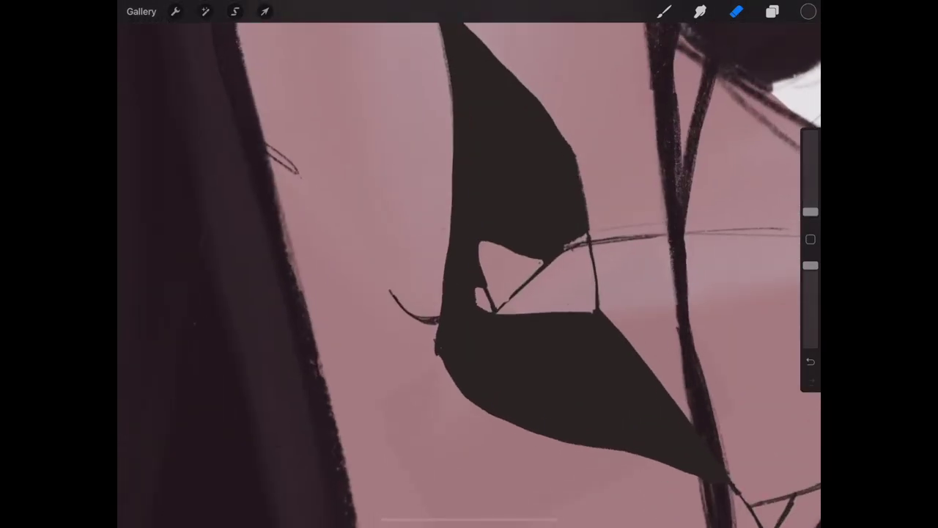
drag(546, 425, 622, 440)
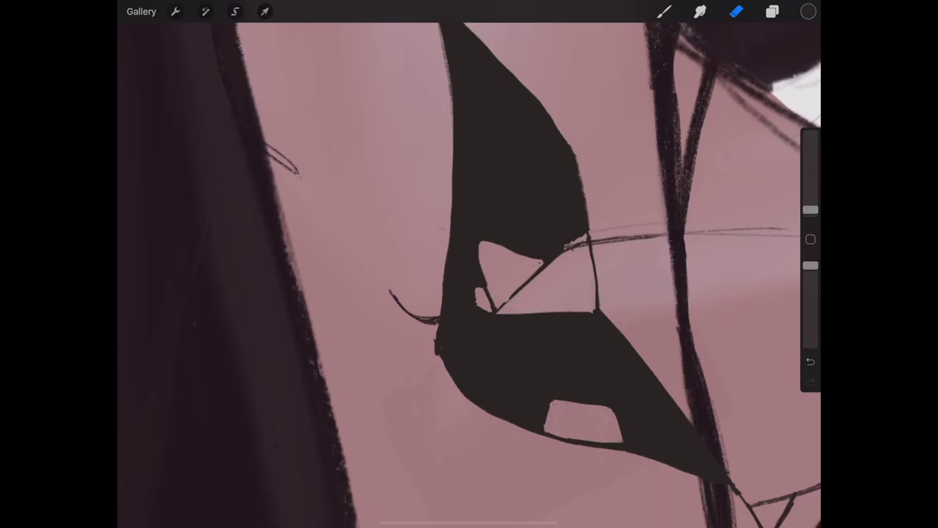
scroll(468, 271, down, 5)
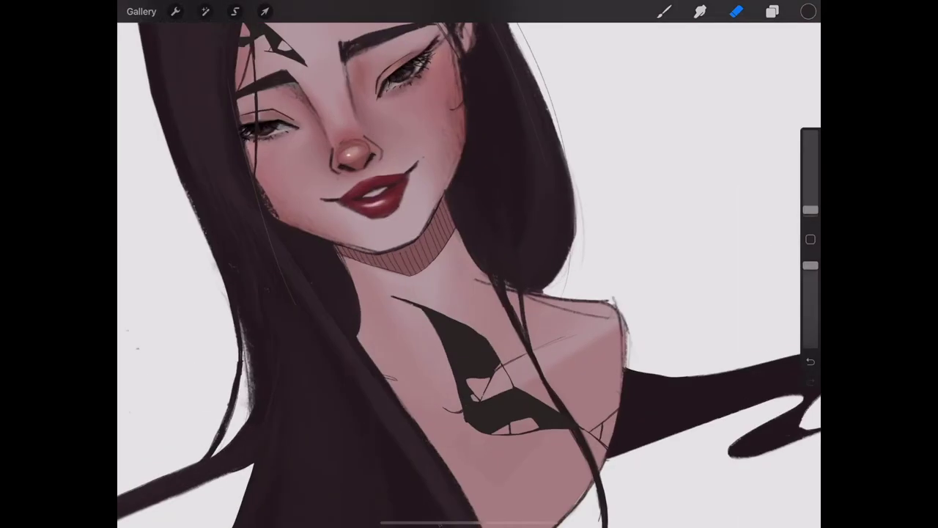
scroll(469, 271, up, 5)
drag(448, 282, 480, 324)
click(809, 210)
mouse_move(453, 288)
mouse_down()
mouse_move(487, 318)
mouse_move(478, 323)
mouse_up()
scroll(469, 272, down, 5)
scroll(469, 272, up, 5)
drag(404, 317, 403, 318)
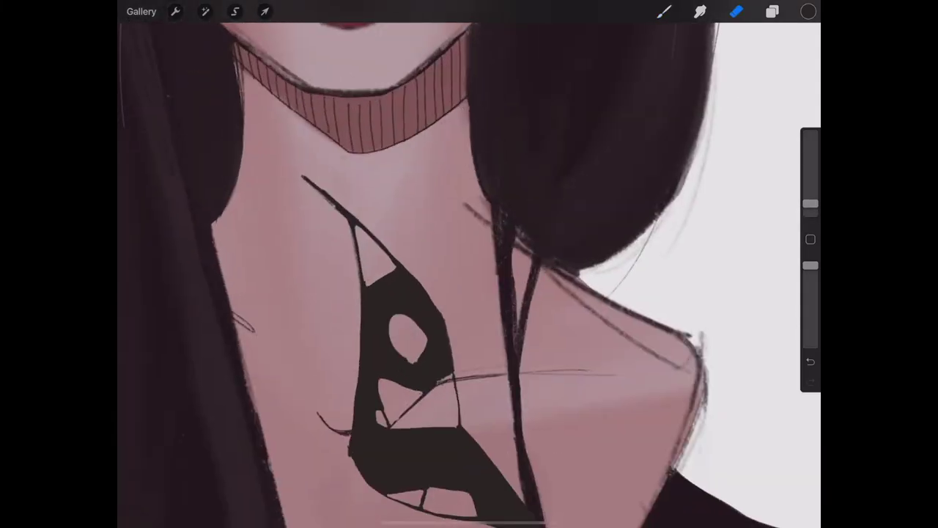
scroll(469, 271, down, 5)
scroll(469, 271, up, 5)
Sketch thin forked crack lines on the right cheek below the eye
mouse_move(411, 206)
mouse_down()
mouse_move(480, 315)
mouse_move(438, 279)
mouse_up()
drag(512, 292, 493, 381)
scroll(469, 271, down, 2)
scroll(469, 271, up, 3)
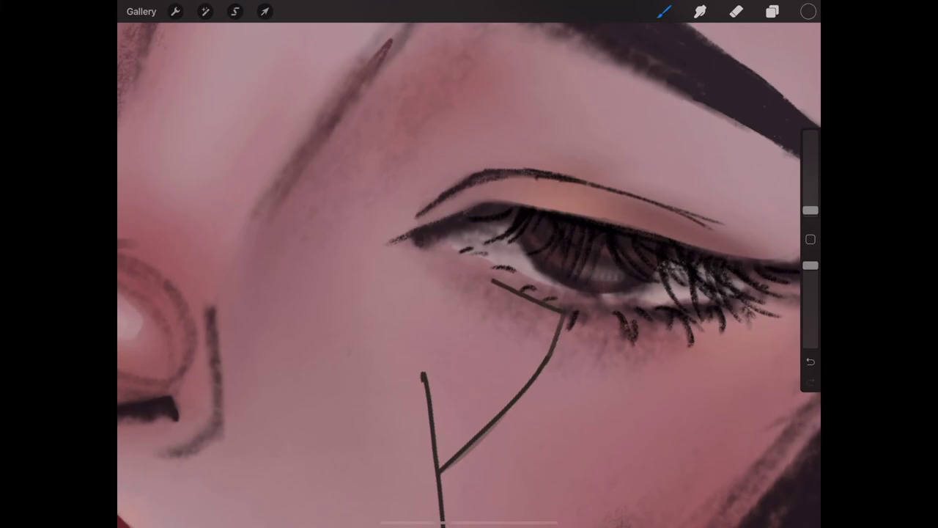
Check the Background color settings in the layer list, then close them
scroll(469, 271, down, 10)
click(772, 11)
click(772, 11)
click(684, 302)
click(776, 43)
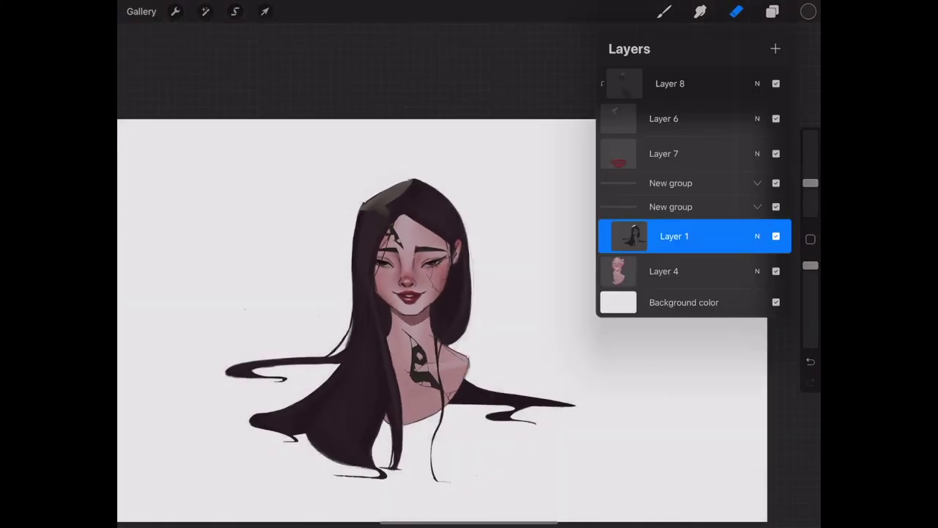
scroll(469, 293, up, 5)
scroll(469, 293, up, 2)
Trace a dark edge along the top of the hair with a small brush
click(664, 11)
drag(810, 210, 810, 197)
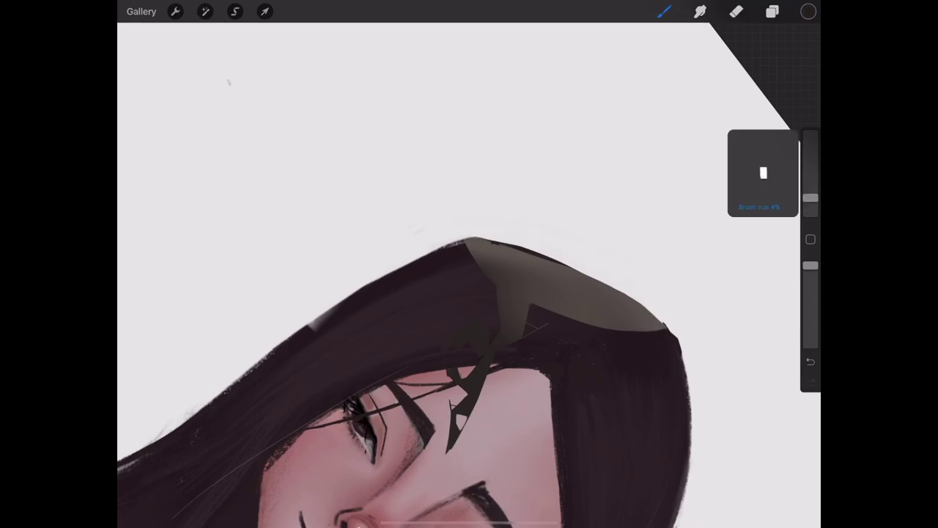
drag(543, 256, 674, 333)
scroll(469, 293, down, 5)
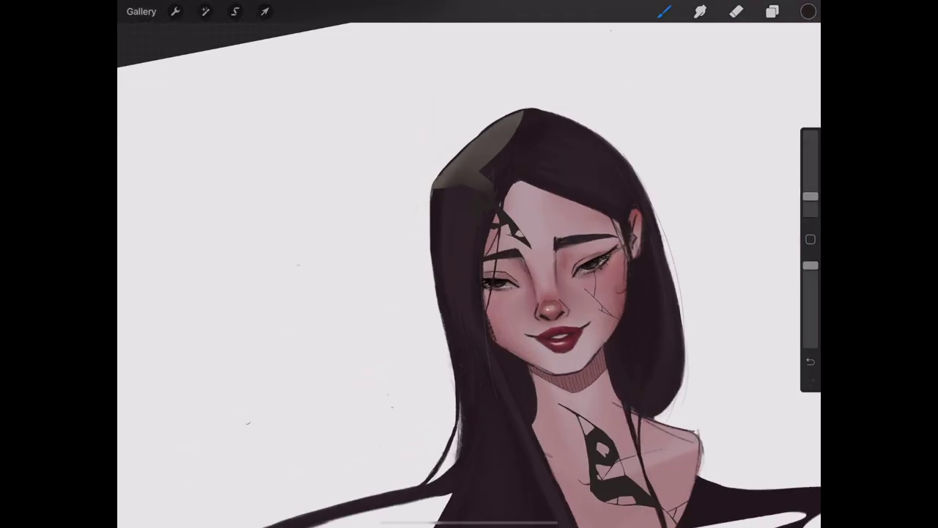
scroll(469, 293, down, 3)
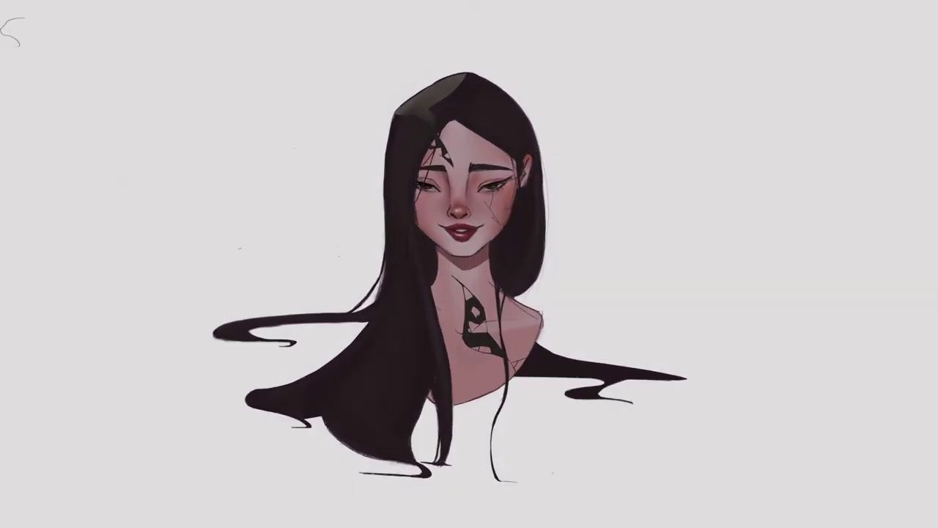